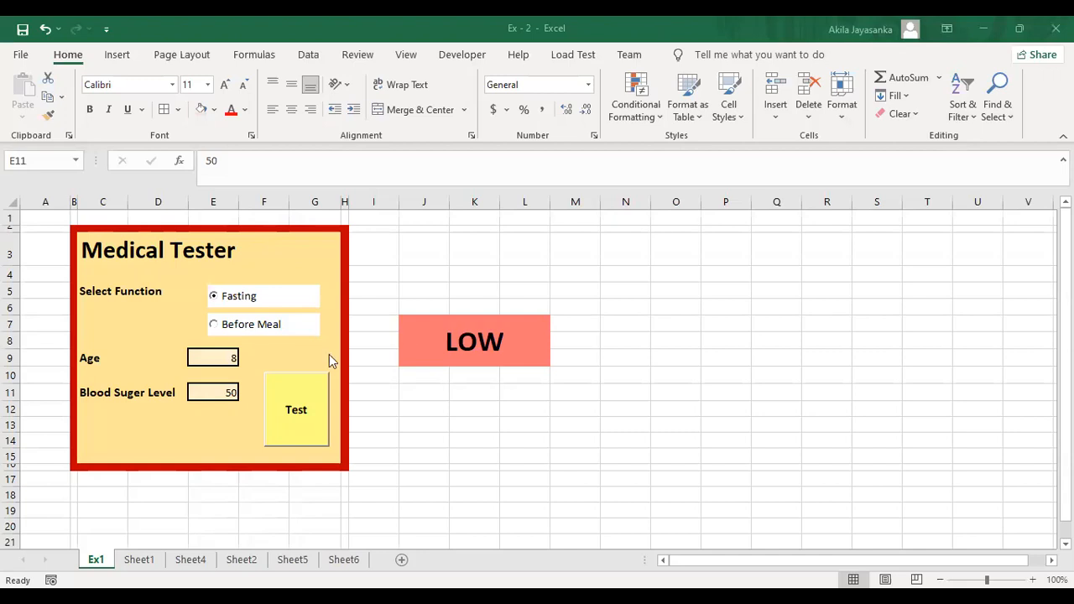
# Set the Blood Suger Level to 86 and run the Medical Tester's test.
pyautogui.click(211, 359)
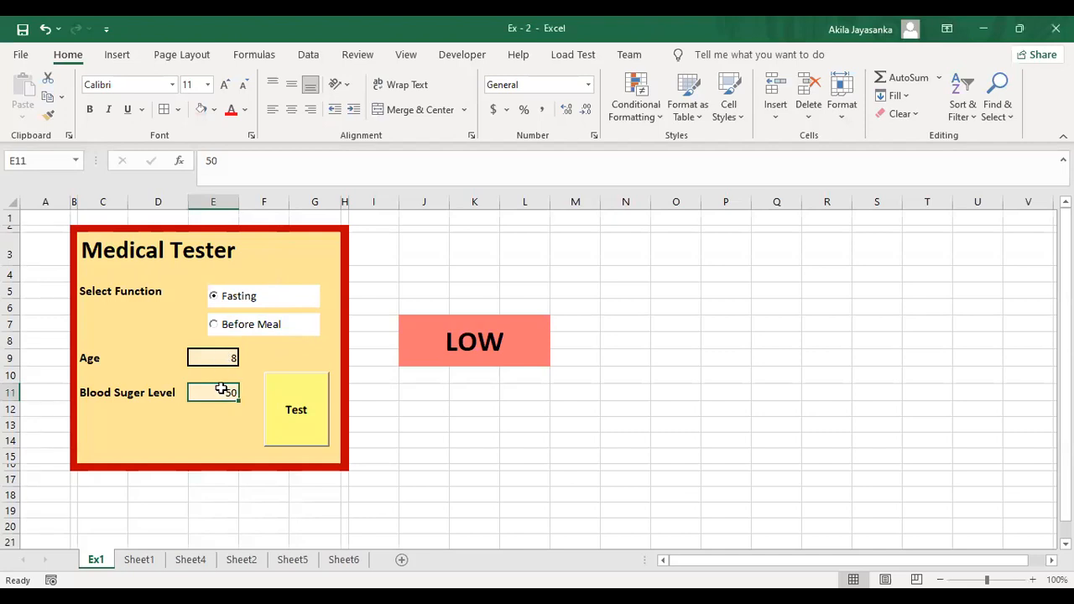
pyautogui.write('86')
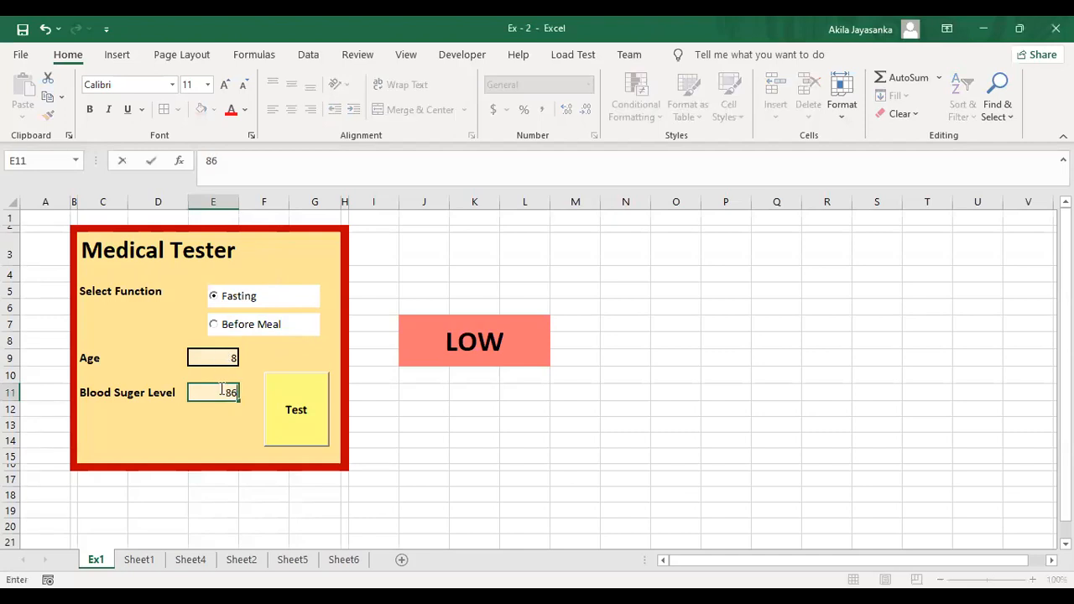
pyautogui.click(279, 408)
pyautogui.click(279, 407)
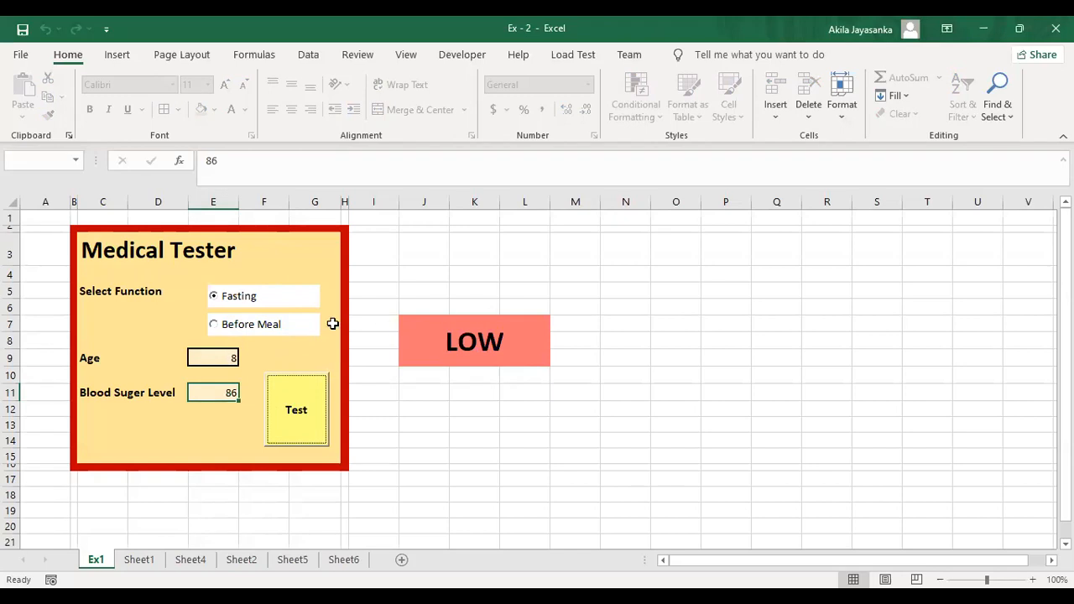
# Set the Age to 25 and run the Medical Tester's test with the new value.
pyautogui.click(227, 357)
pyautogui.write('25')
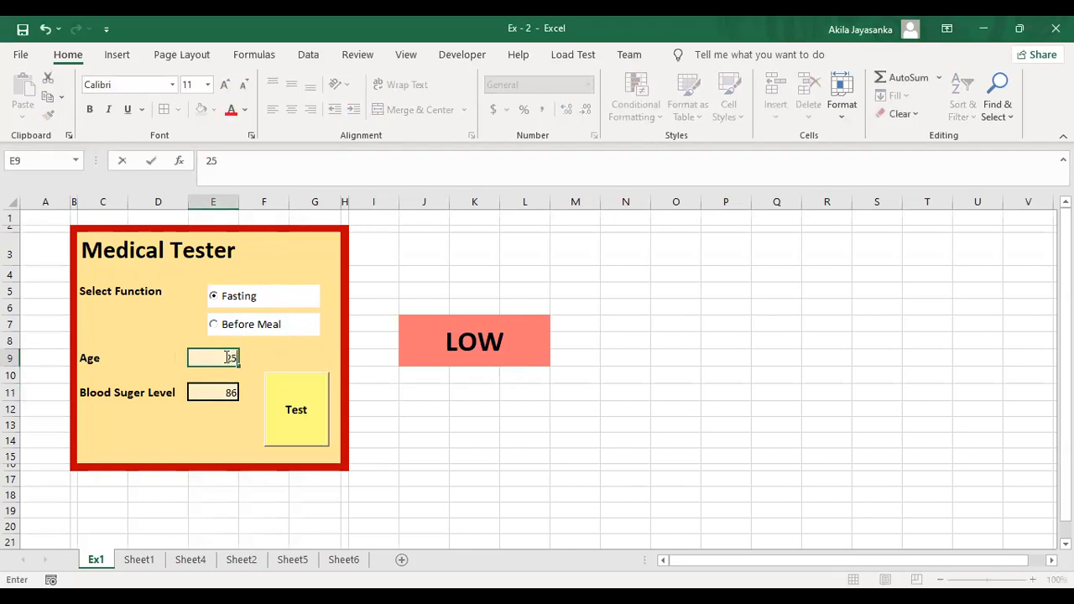
pyautogui.click(295, 445)
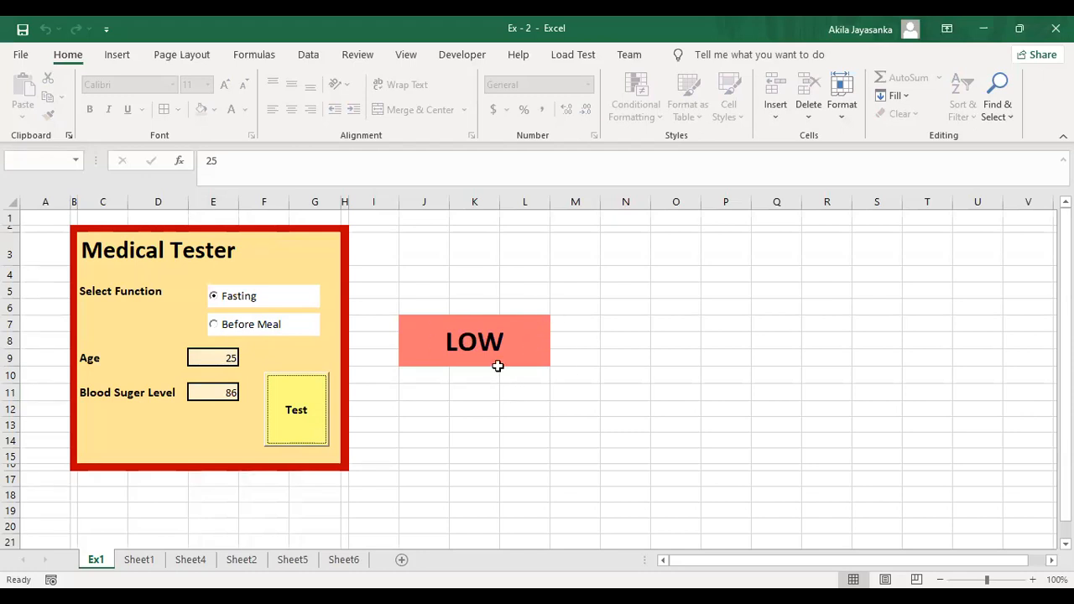
pyautogui.click(419, 201)
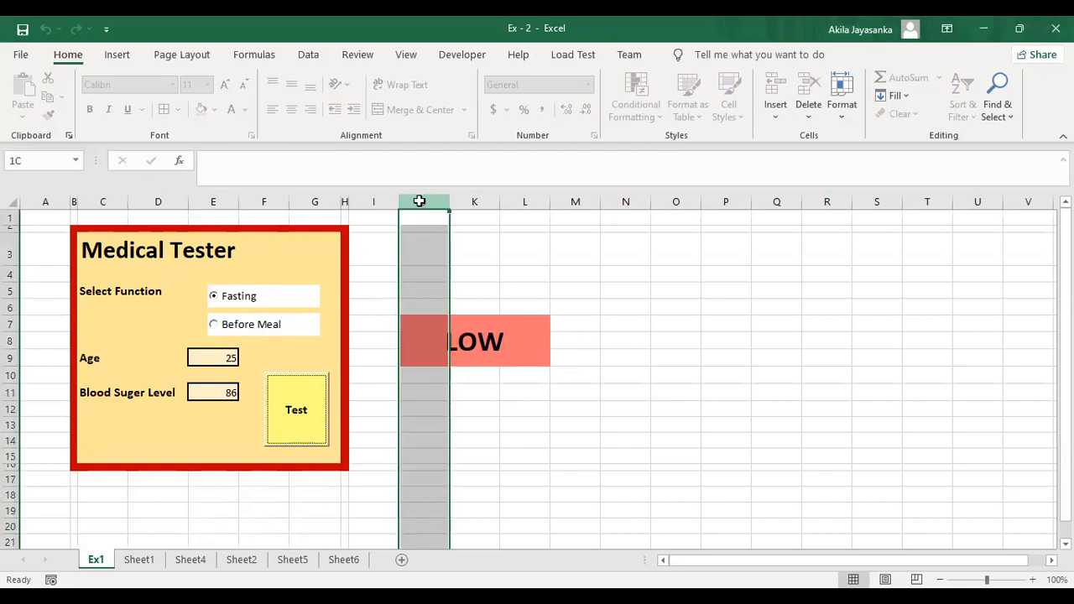
pyautogui.keyDown('shift'); pyautogui.click(560, 201); pyautogui.keyUp('shift')
pyautogui.rightClick(562, 202)
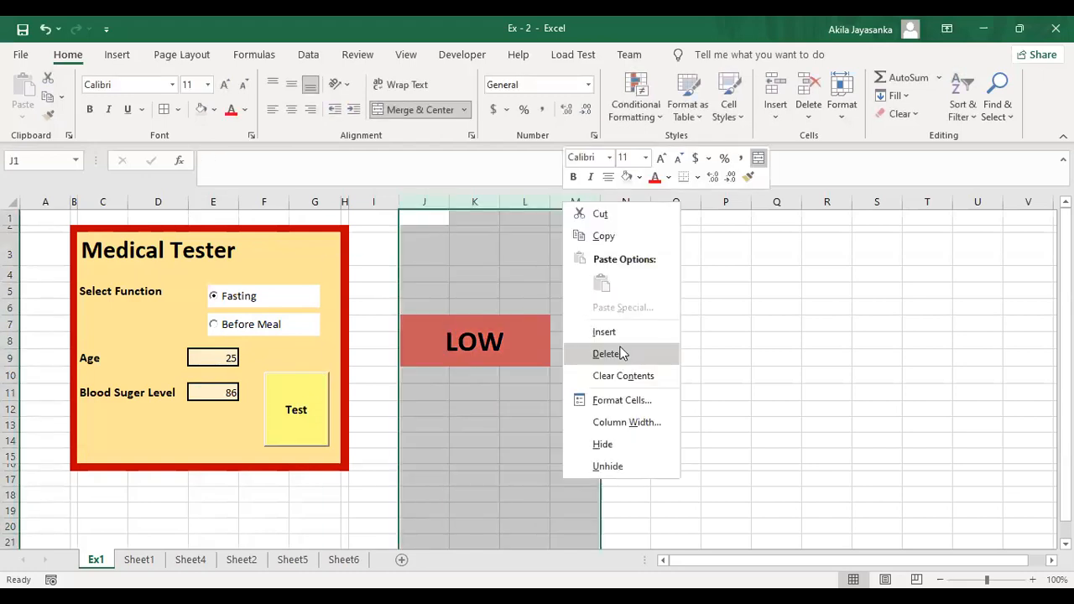
pyautogui.click(431, 302)
pyautogui.moveTo(431, 302); pyautogui.dragTo(541, 413)
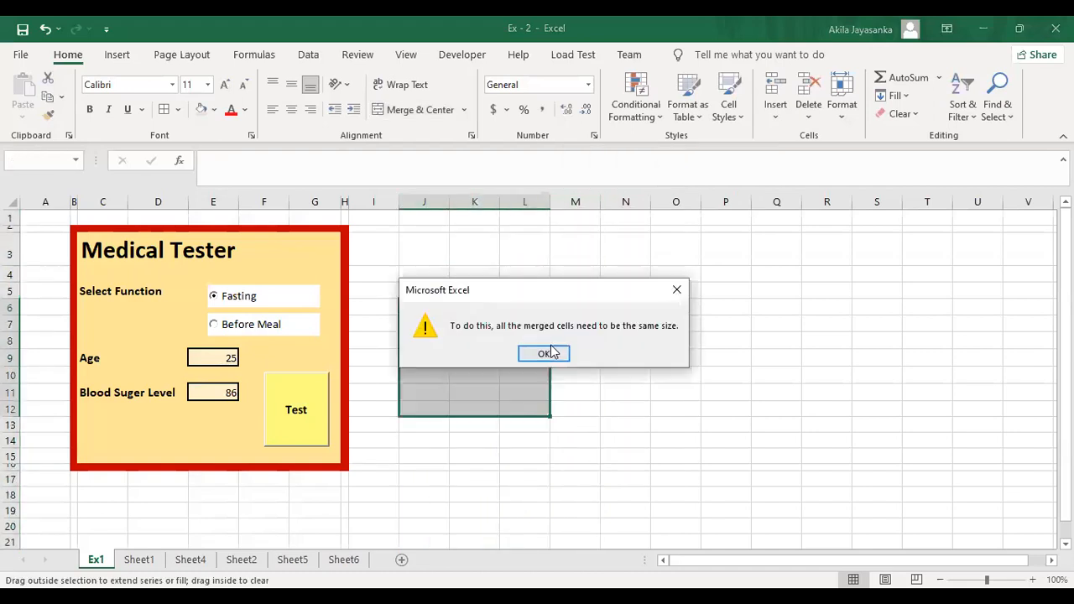
pyautogui.click(558, 354)
pyautogui.click(588, 346)
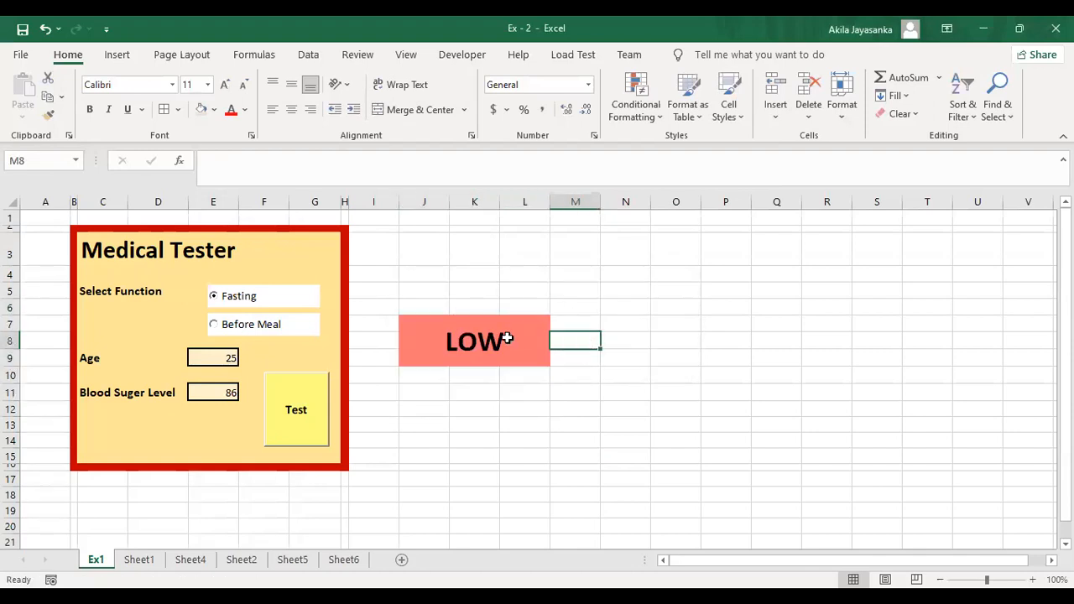
# Clear the text and remove the fill colour from the merged result cell J7:L9.
pyautogui.click(506, 338)
pyautogui.press('Delete')
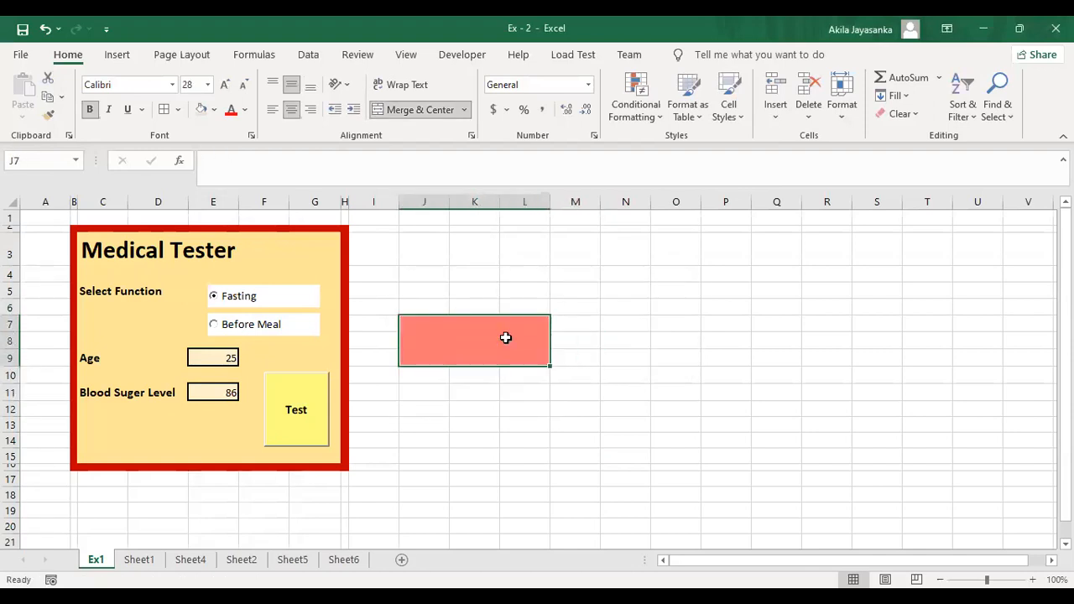
pyautogui.click(214, 109)
pyautogui.click(259, 287)
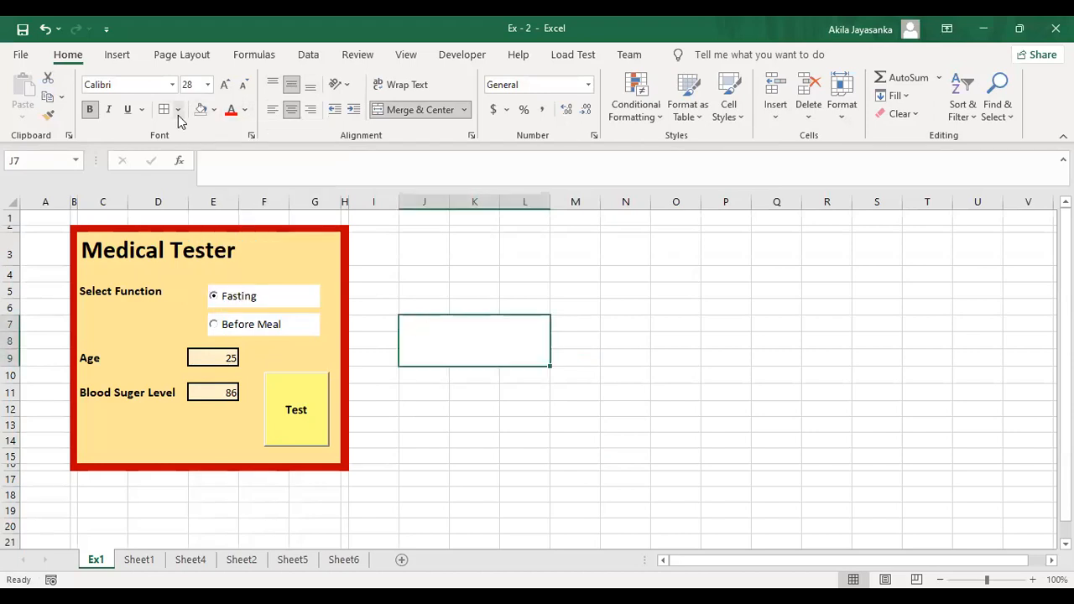
# Apply thick outside borders to the merged result cell J7:L9.
pyautogui.click(178, 110)
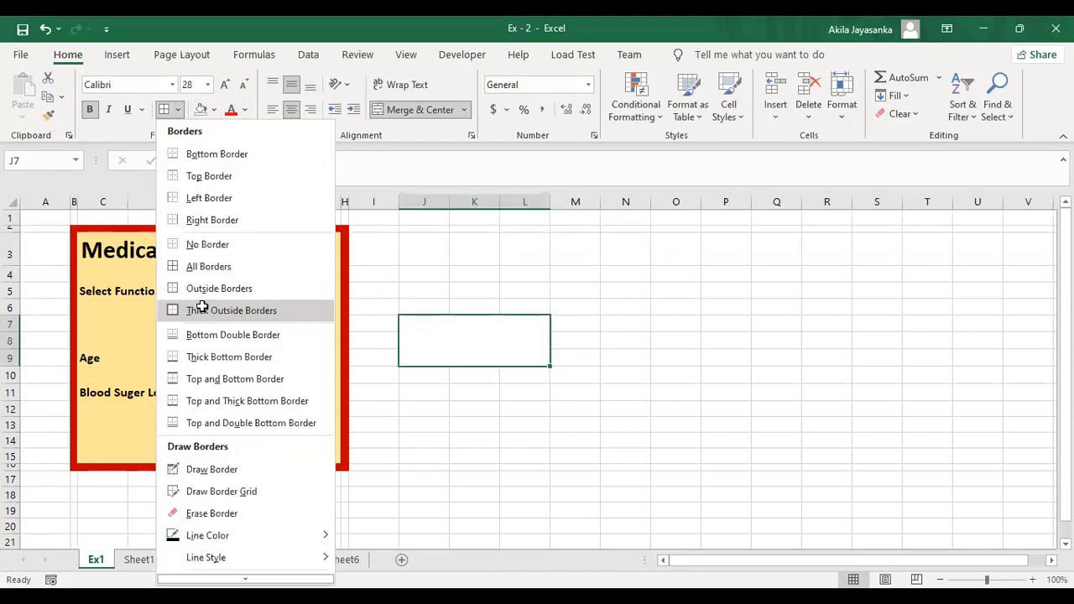
pyautogui.click(205, 310)
pyautogui.click(631, 370)
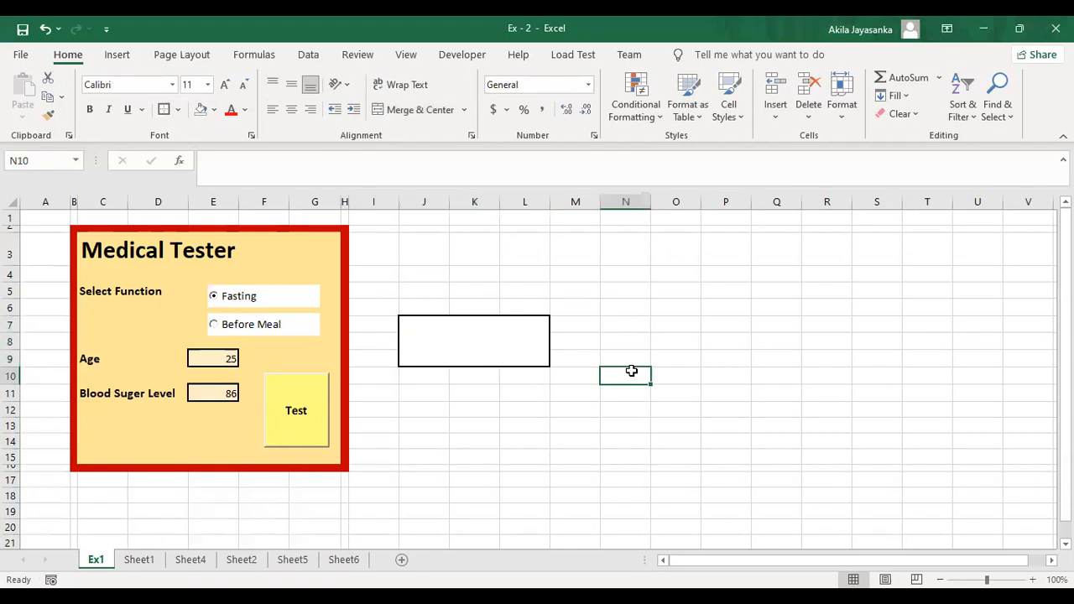
# Adjust column B's width and row 2's height to a thin strip framing the Medical Tester form.
pyautogui.click(462, 54)
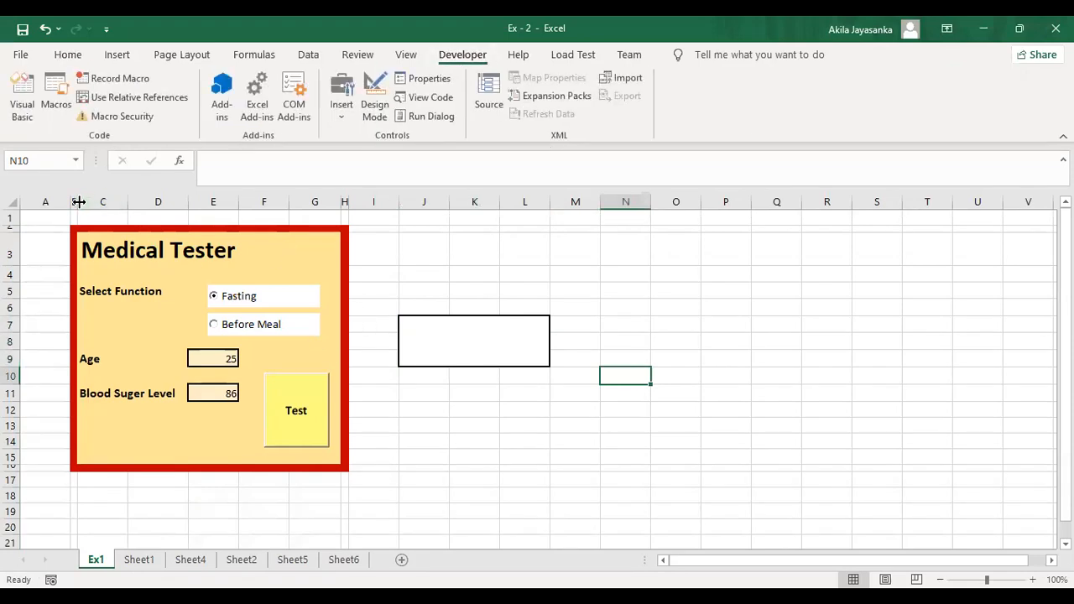
pyautogui.moveTo(125, 197); pyautogui.dragTo(77, 201)
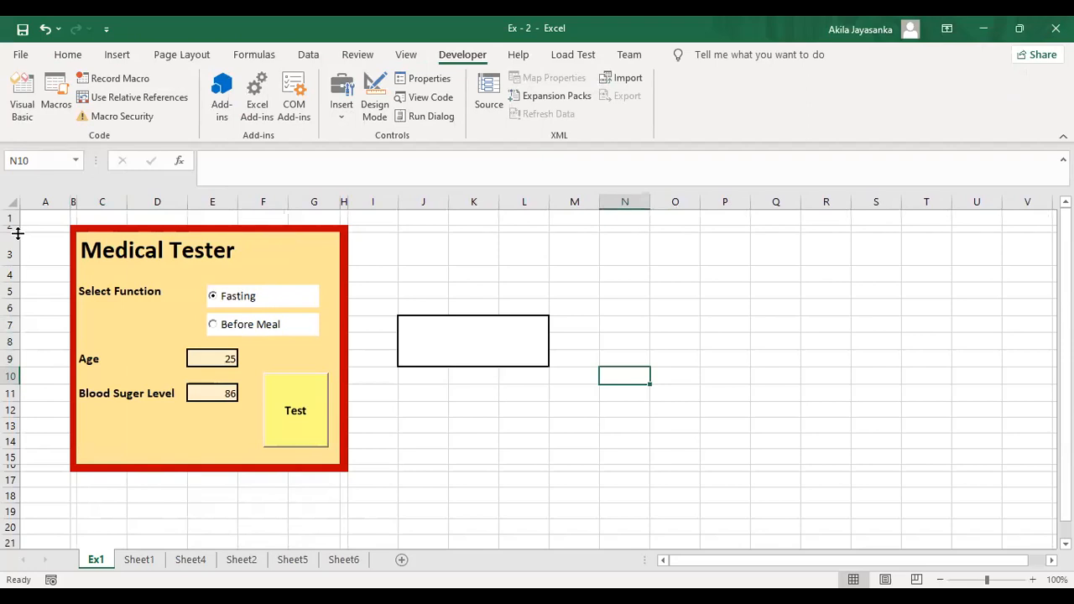
pyautogui.moveTo(18, 275); pyautogui.dragTo(17, 226)
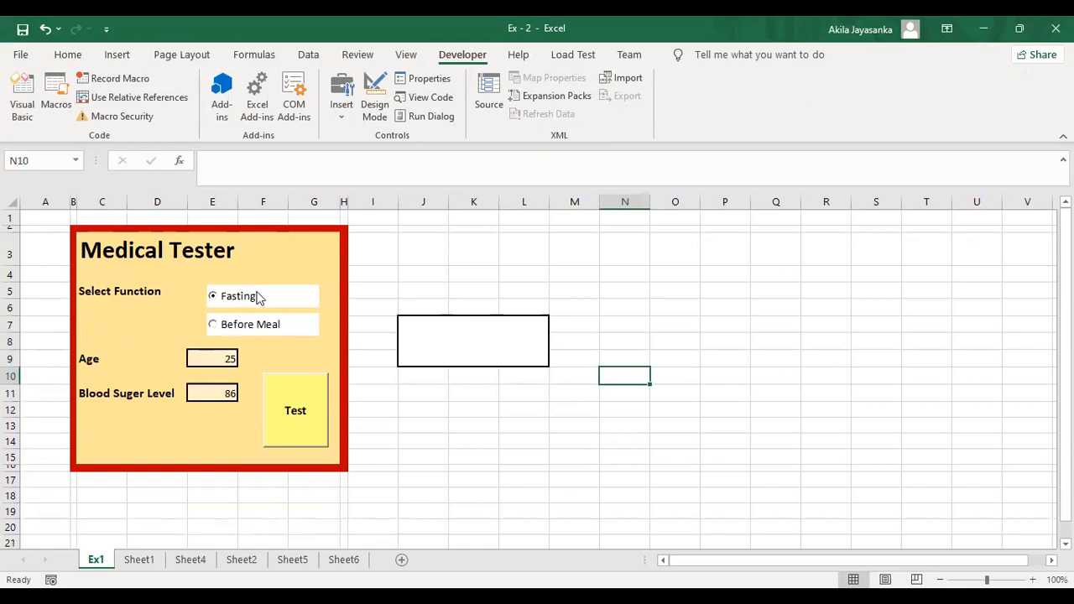
# Enable Design Mode and open the properties of the Fasting option button.
pyautogui.click(342, 118)
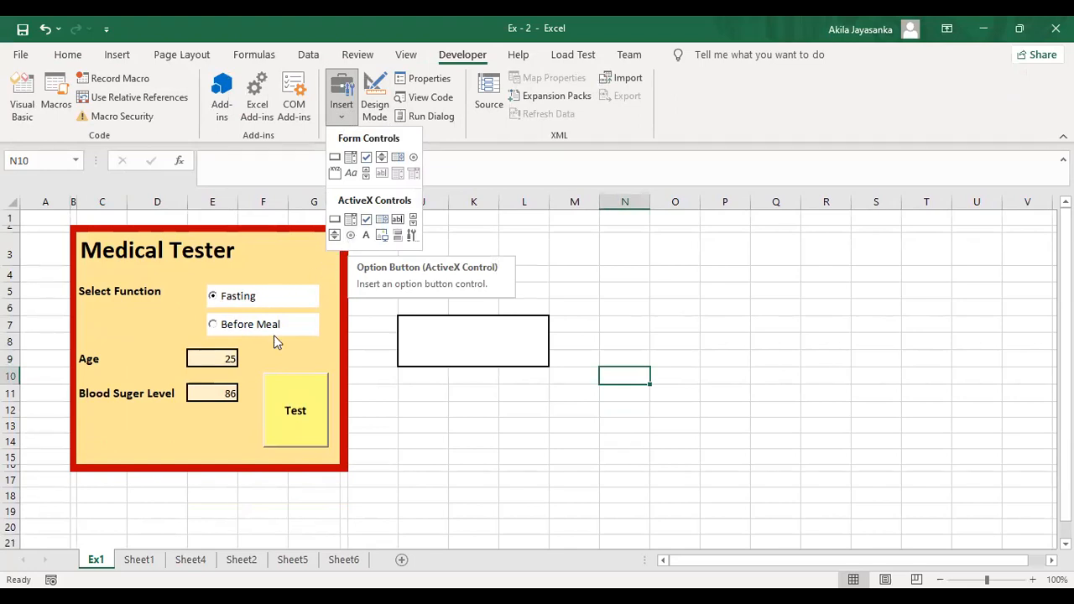
pyautogui.click(286, 300)
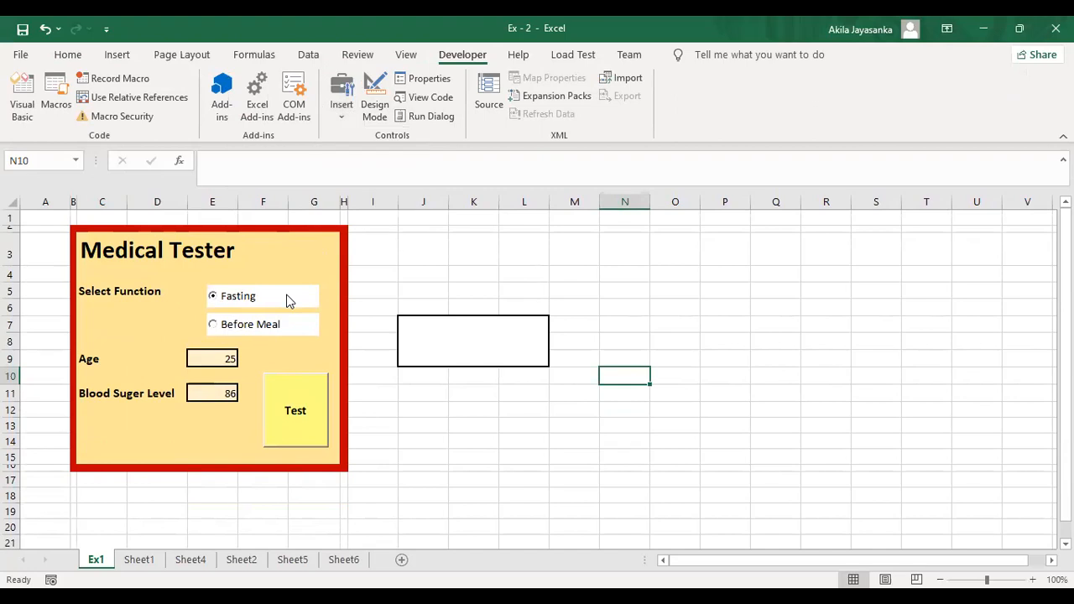
pyautogui.click(286, 301)
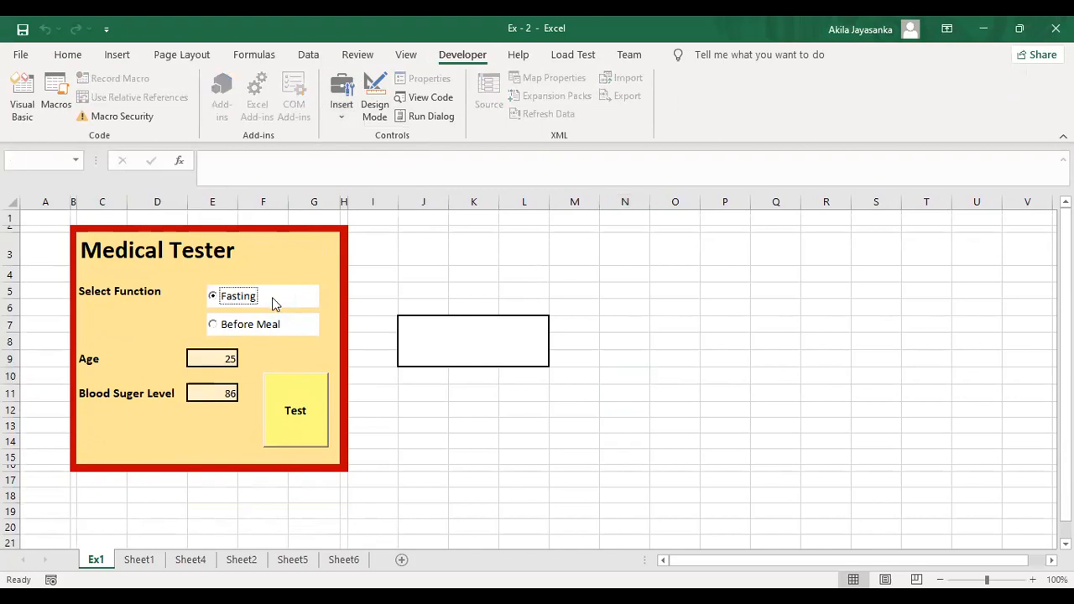
pyautogui.click(375, 105)
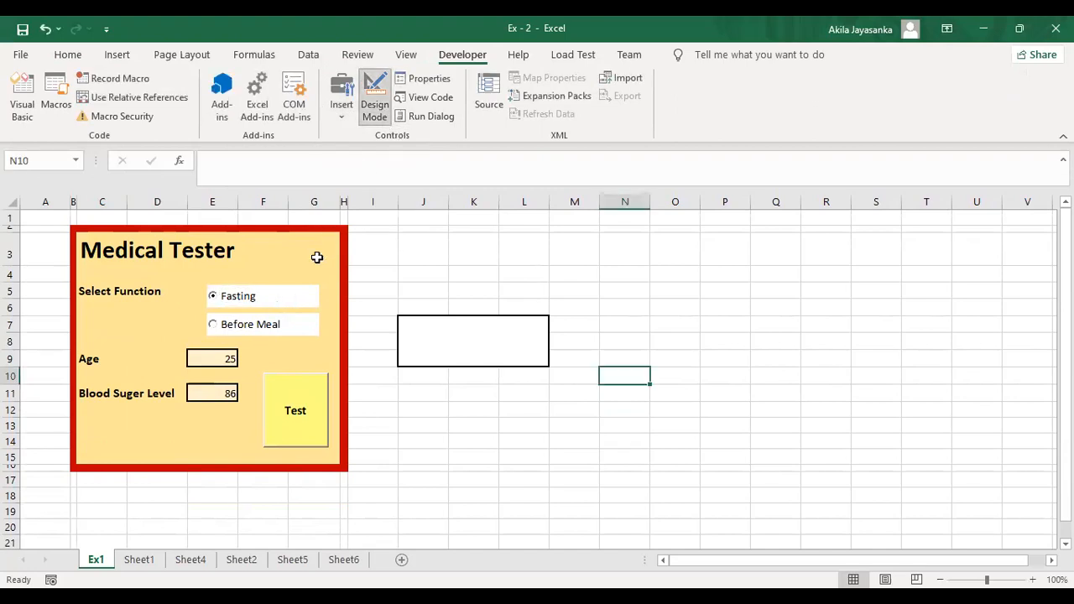
pyautogui.click(287, 300)
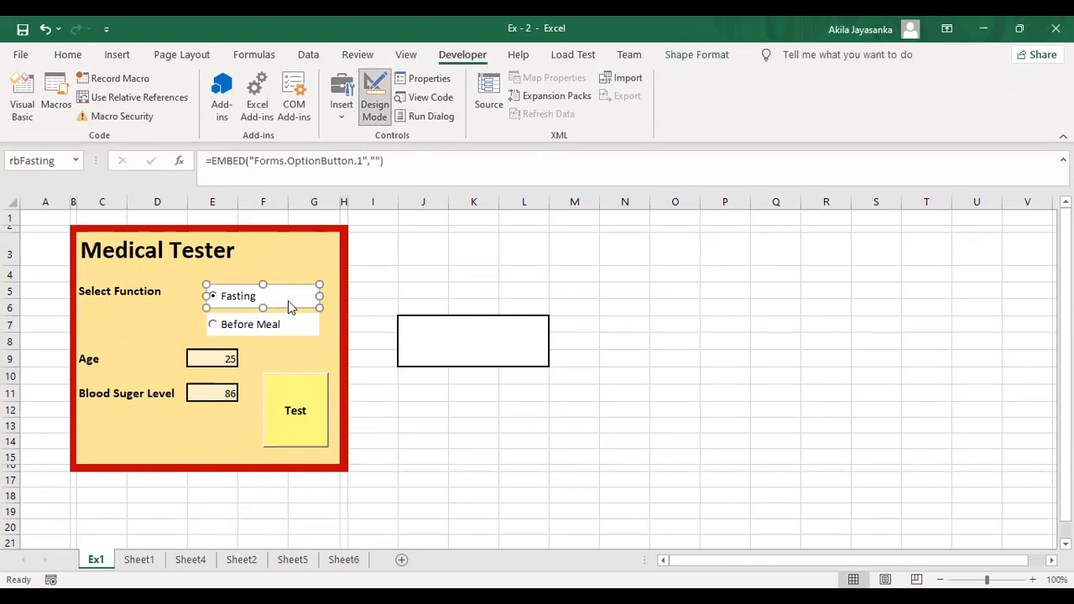
pyautogui.rightClick(288, 301)
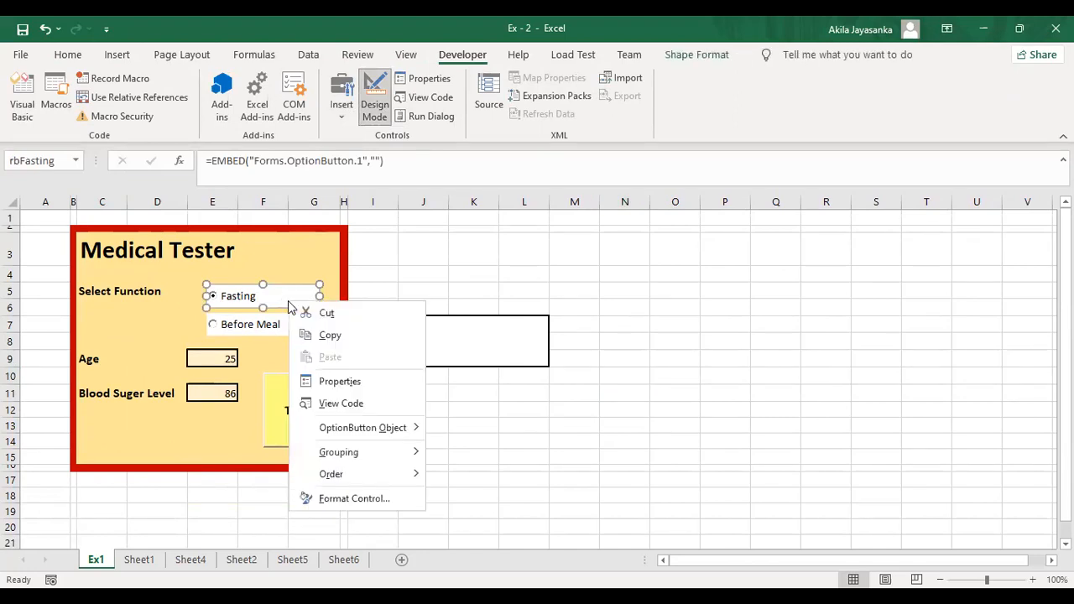
pyautogui.click(338, 383)
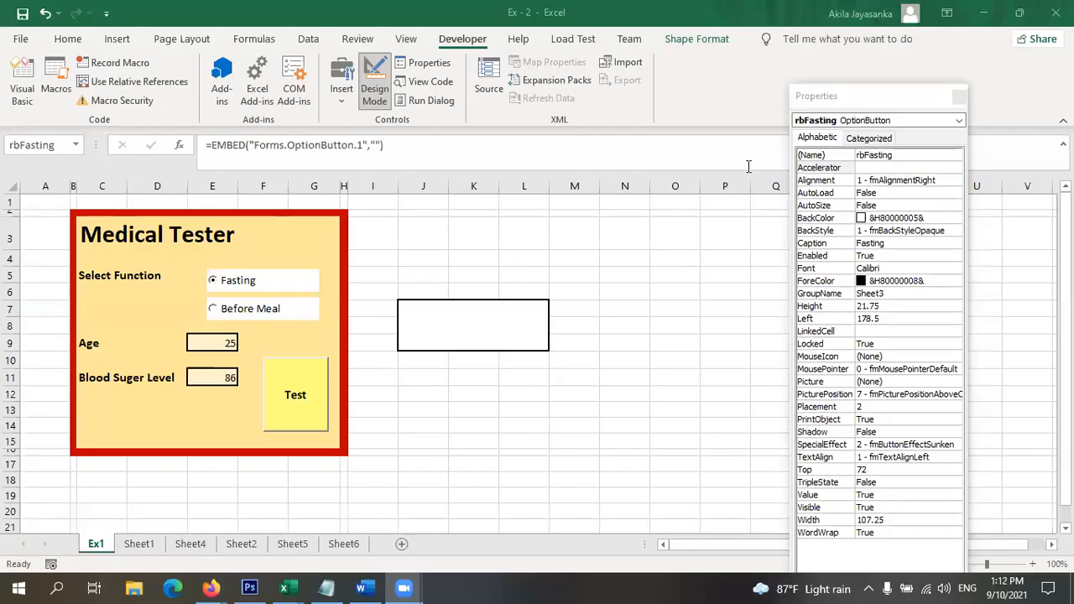
# Examine the Name and Caption properties of the Fasting option button, then deselect it.
pyautogui.click(893, 156)
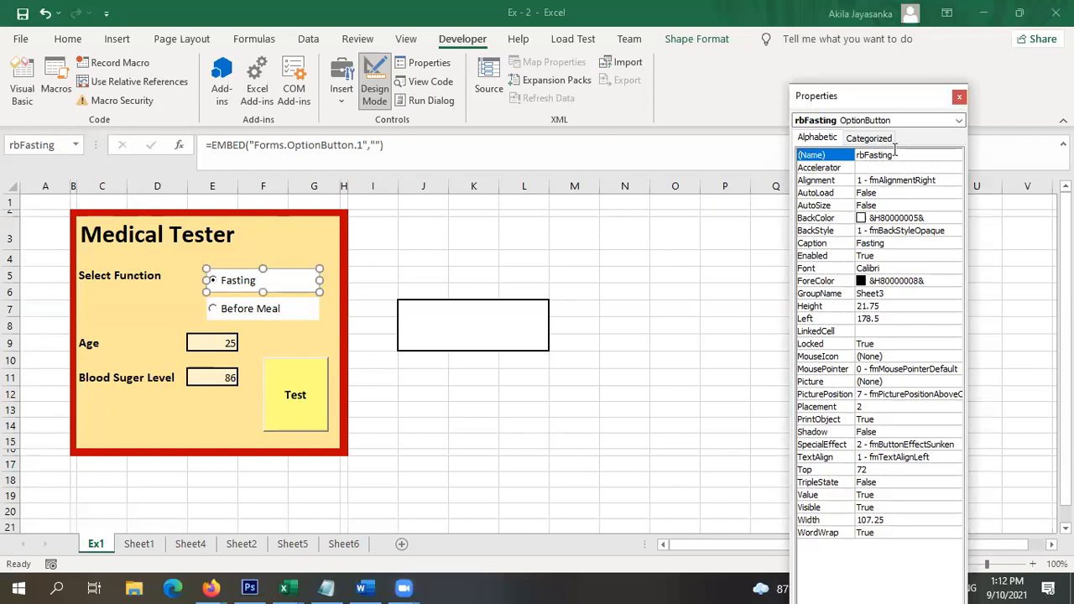
pyautogui.click(894, 243)
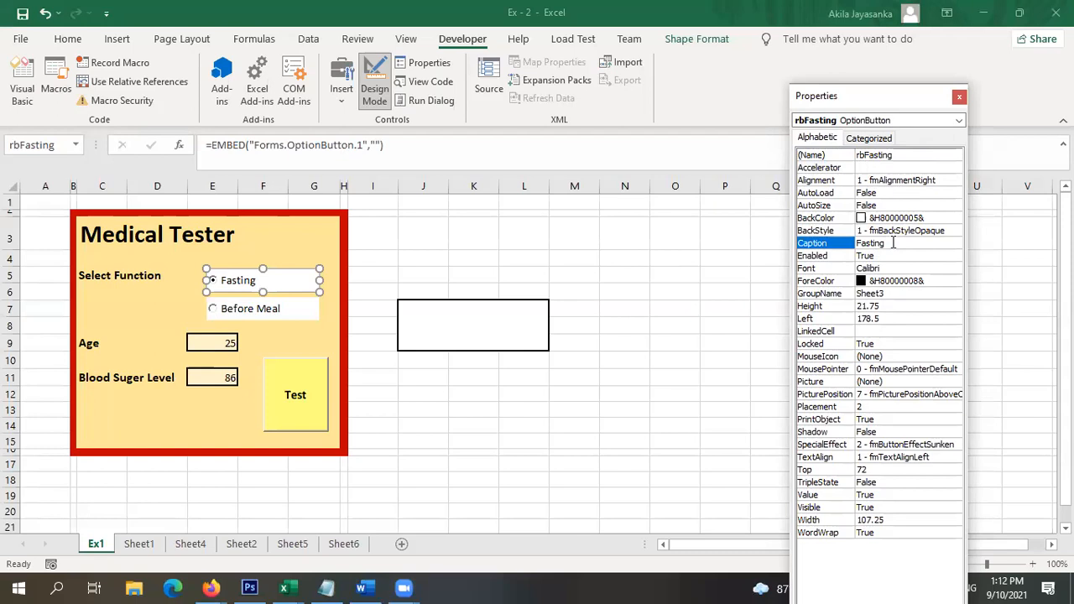
pyautogui.click(593, 270)
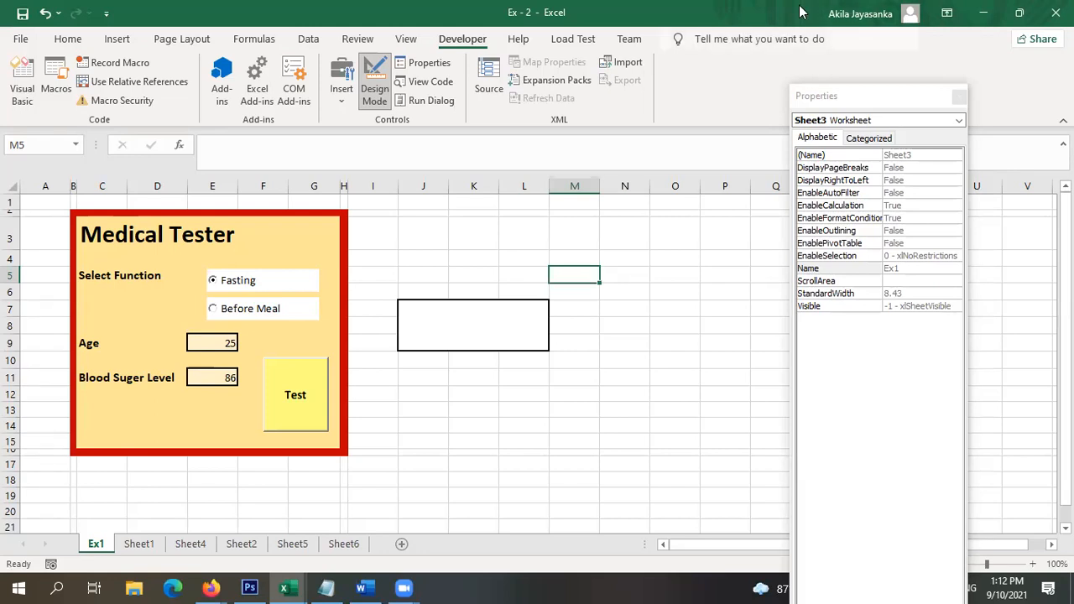
pyautogui.click(328, 14)
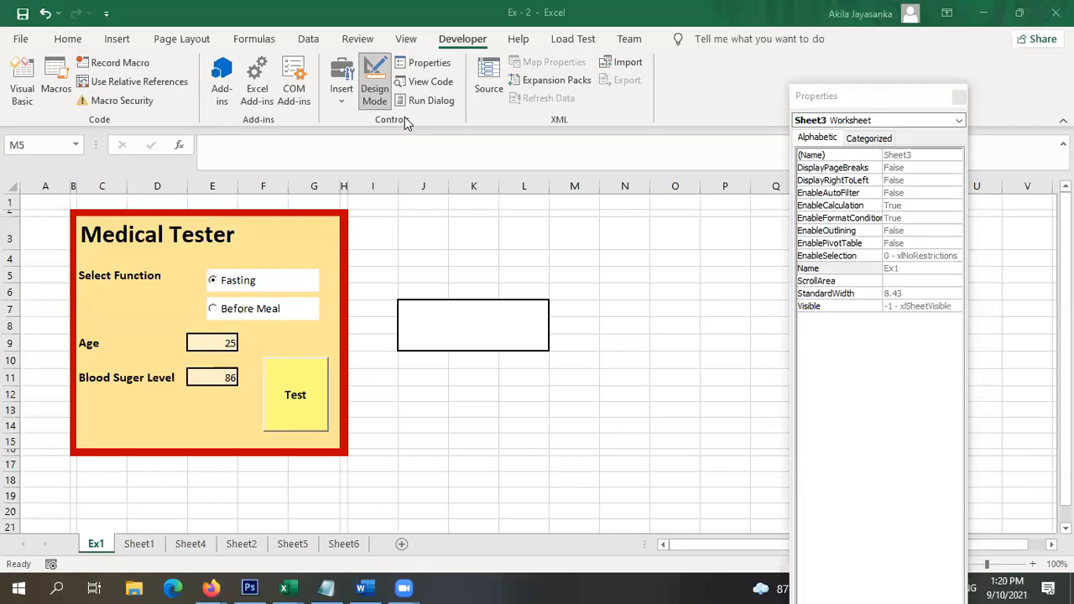
# Reselect the Fasting option button and examine the rb prefix in its Name property, with the Properties window closer to the form.
pyautogui.click(282, 281)
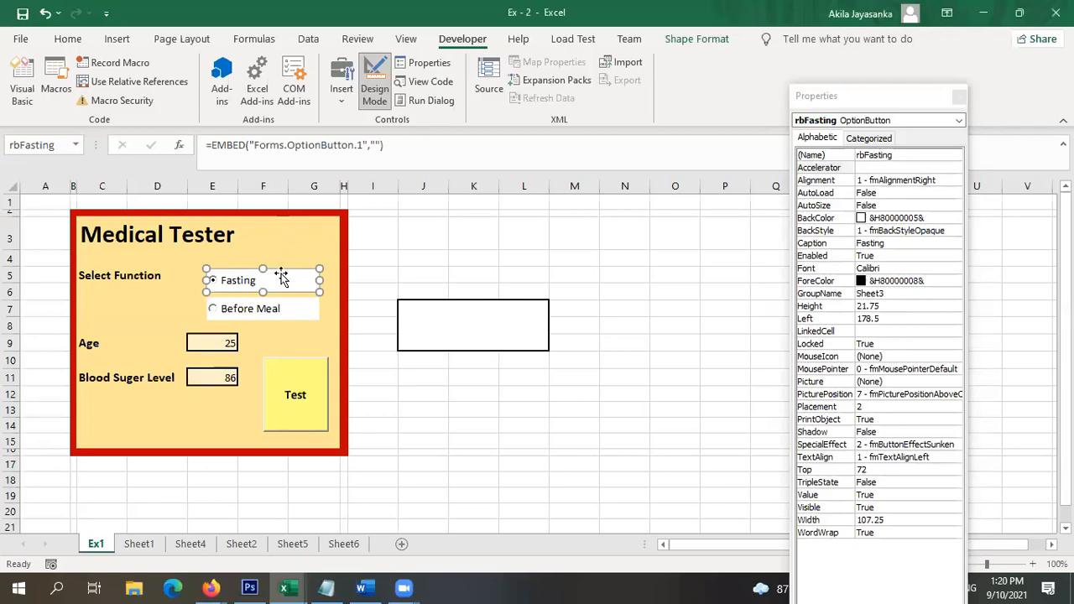
pyautogui.click(865, 158)
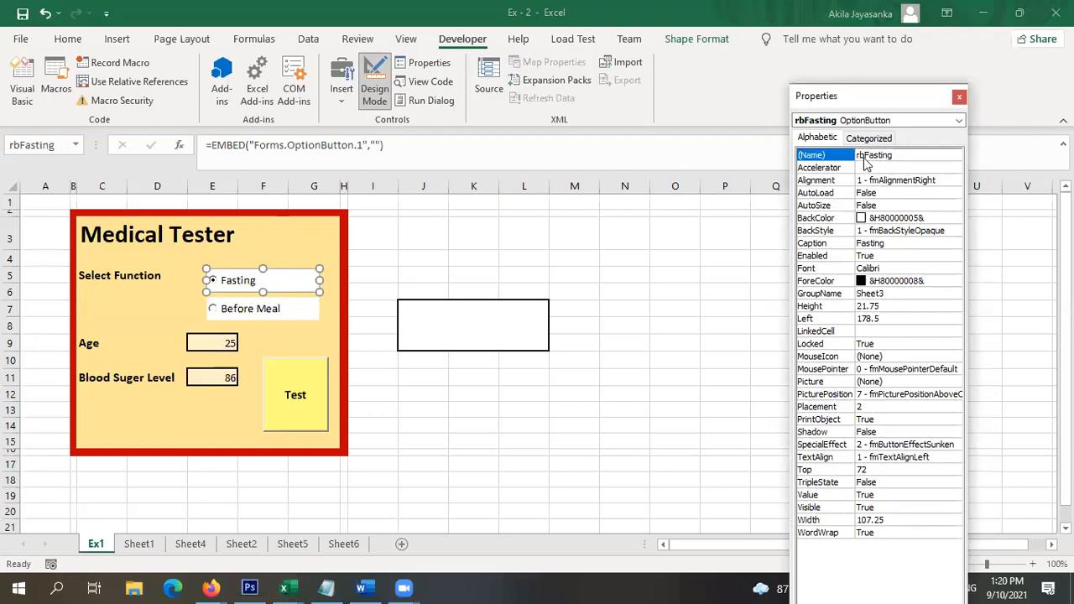
pyautogui.moveTo(888, 104); pyautogui.dragTo(705, 132)
pyautogui.click(678, 184)
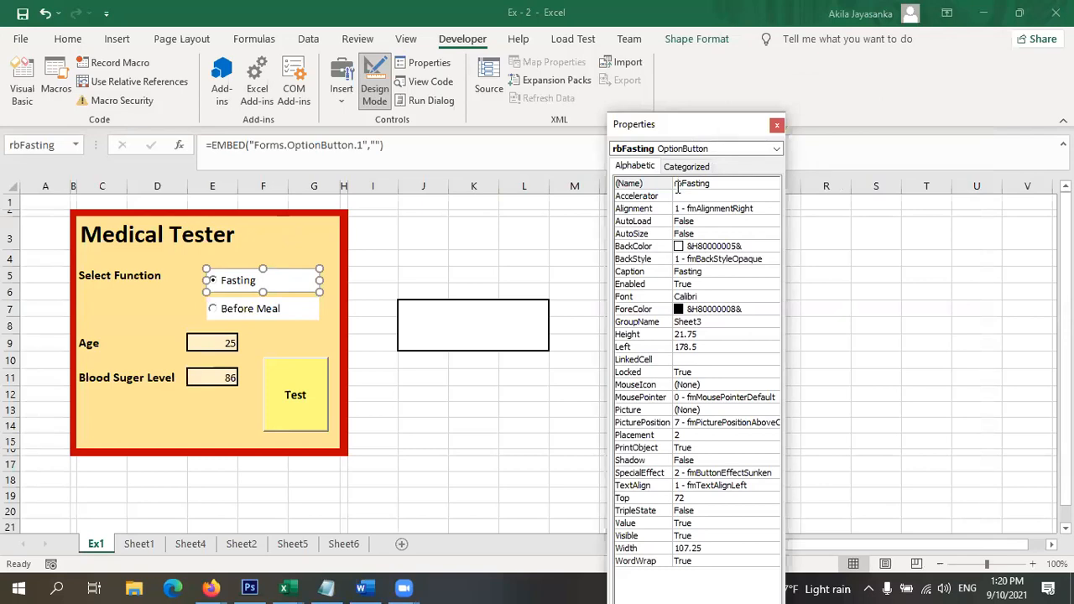
pyautogui.moveTo(682, 184); pyautogui.dragTo(673, 186)
pyautogui.moveTo(665, 129); pyautogui.dragTo(557, 48)
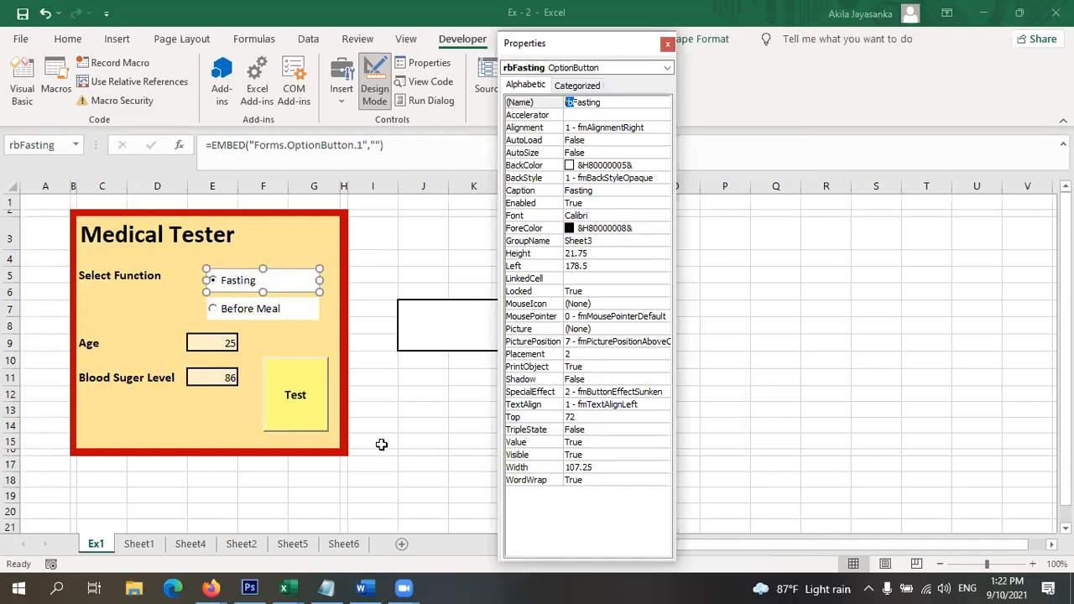
# Create a copy of the Ex1 sheet before Ex1 and select the Fasting option button on the copy.
pyautogui.rightClick(104, 544)
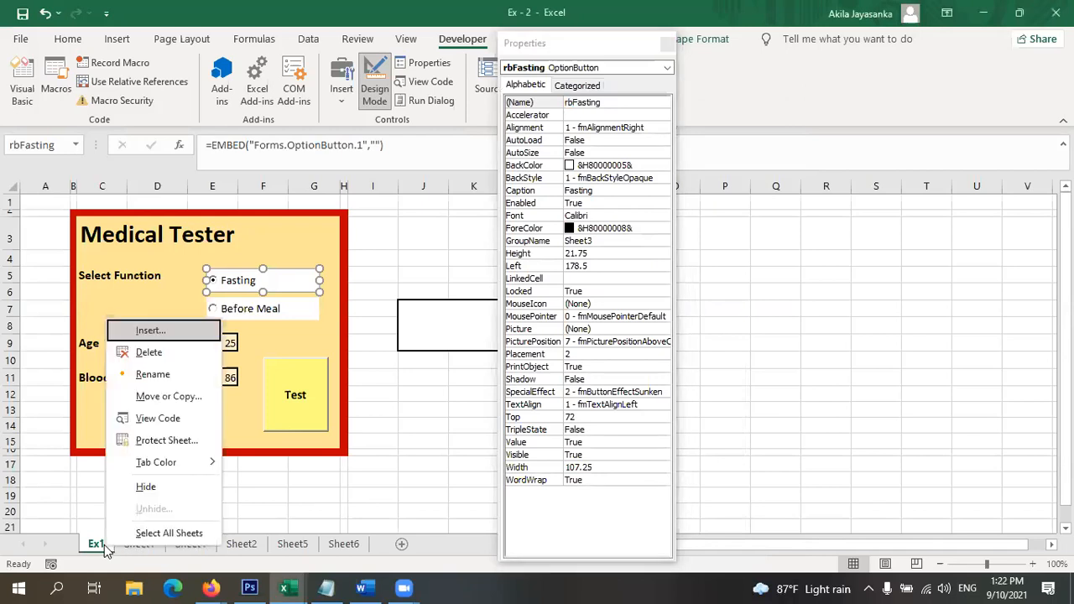
pyautogui.click(168, 396)
pyautogui.click(115, 483)
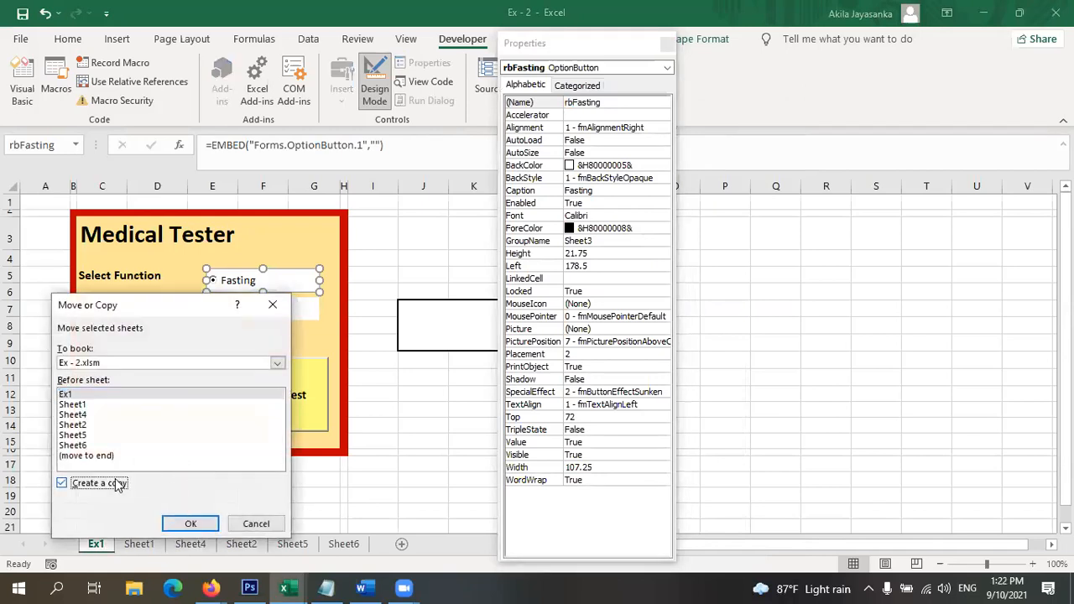
pyautogui.click(186, 524)
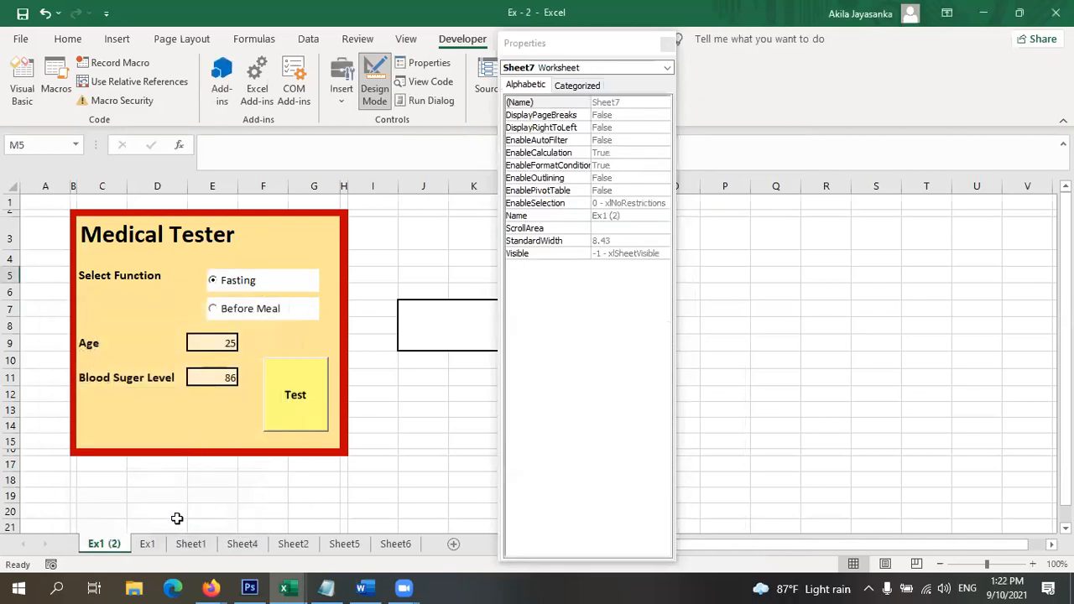
pyautogui.click(276, 282)
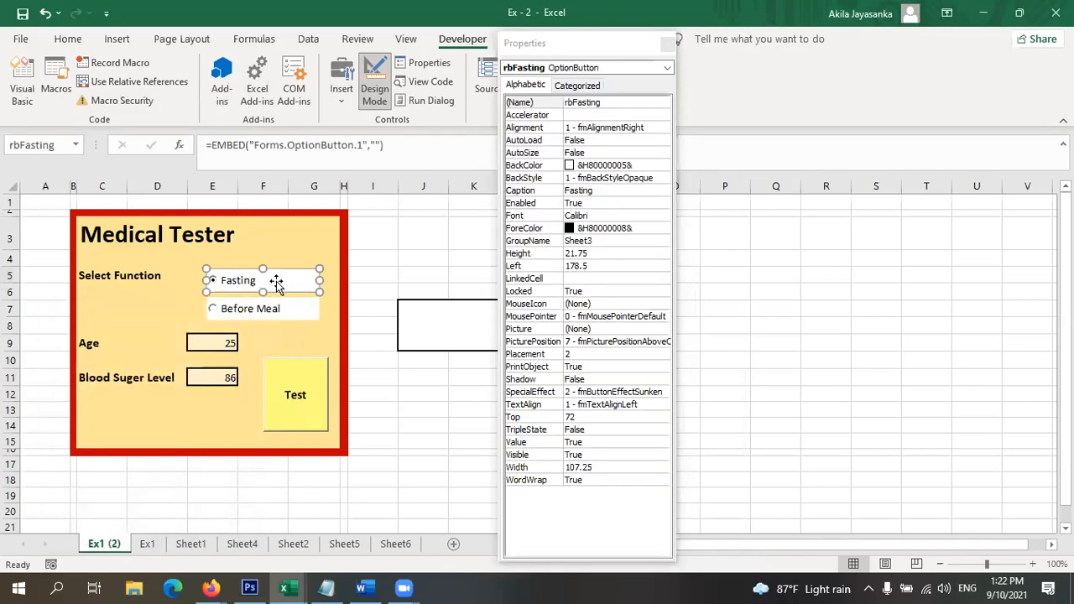
# Examine the Test button's Name property and the sheet's object list, and close the Properties window.
pyautogui.click(294, 366)
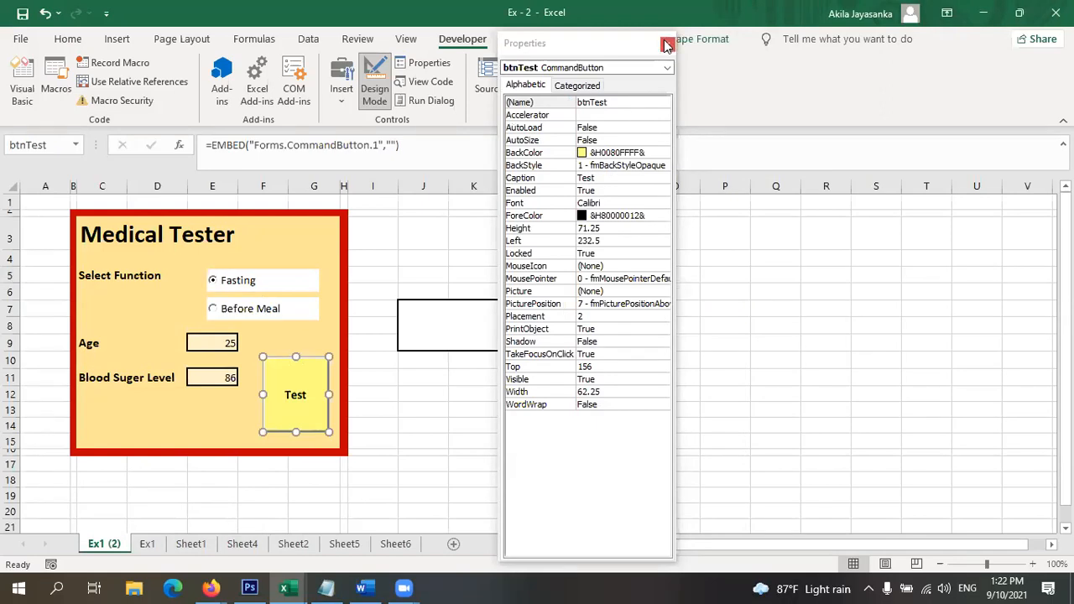
pyautogui.click(876, 143)
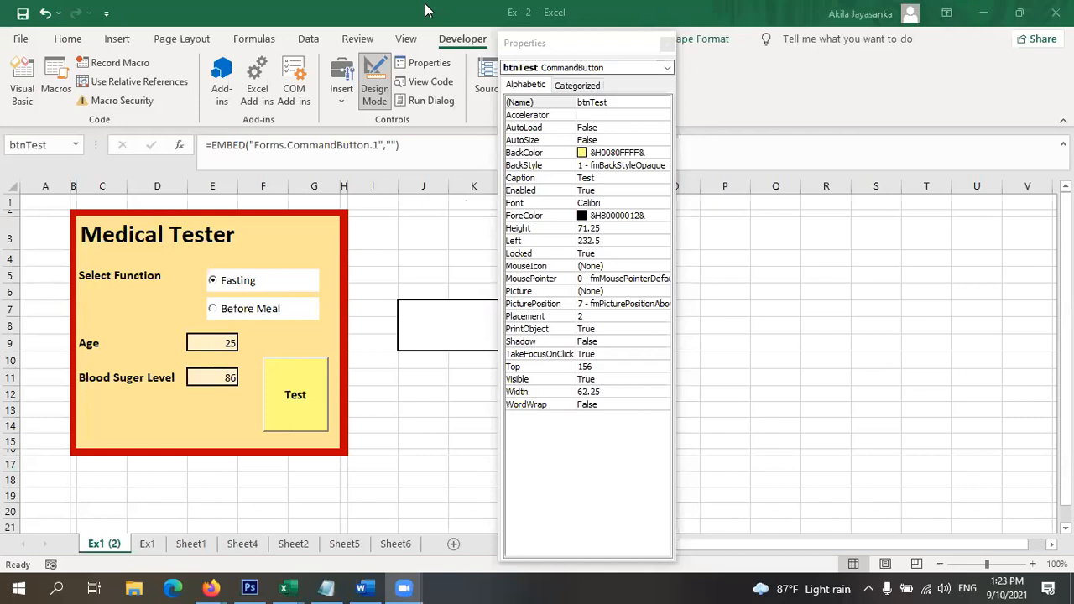
pyautogui.click(587, 67)
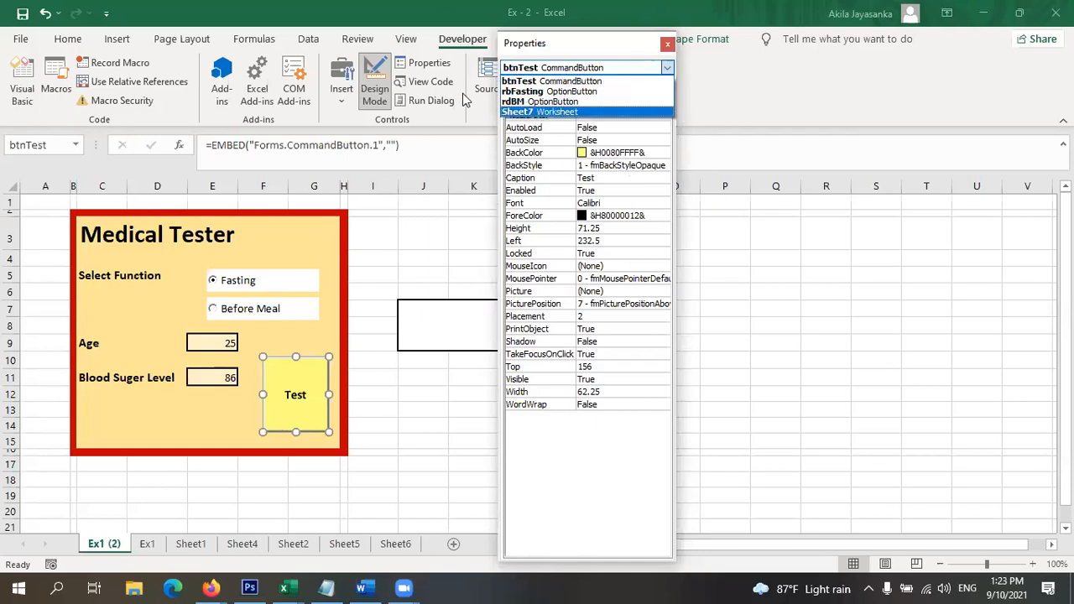
pyautogui.click(667, 45)
pyautogui.click(667, 45)
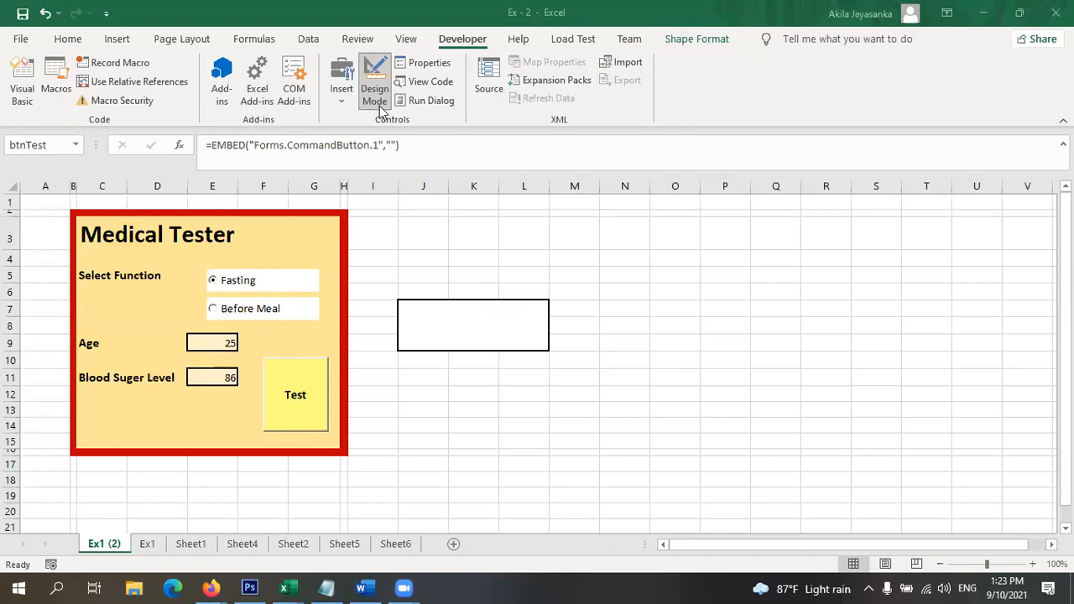
# Cut all the code inside the Test button's Click procedure on the copied sheet and insert two blank lines.
pyautogui.click(295, 396)
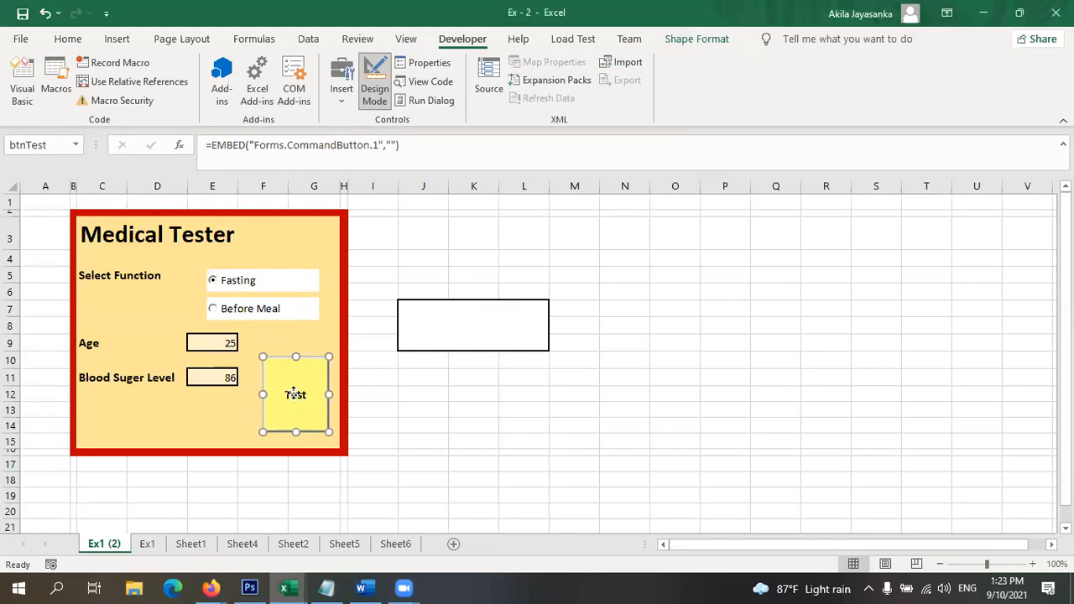
pyautogui.doubleClick(296, 395)
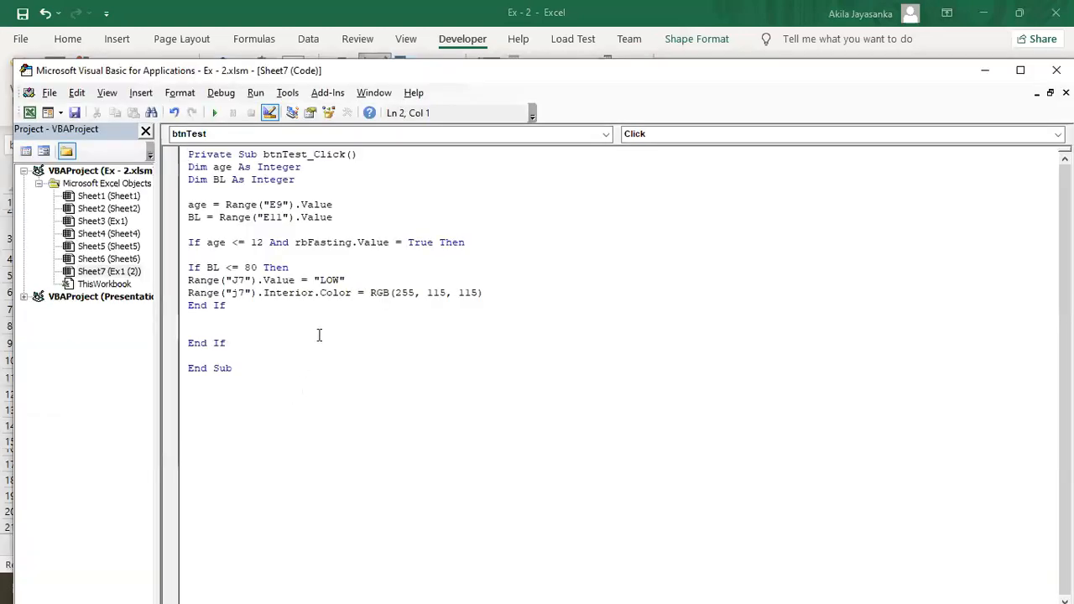
pyautogui.click(240, 349)
pyautogui.moveTo(240, 349); pyautogui.dragTo(170, 173)
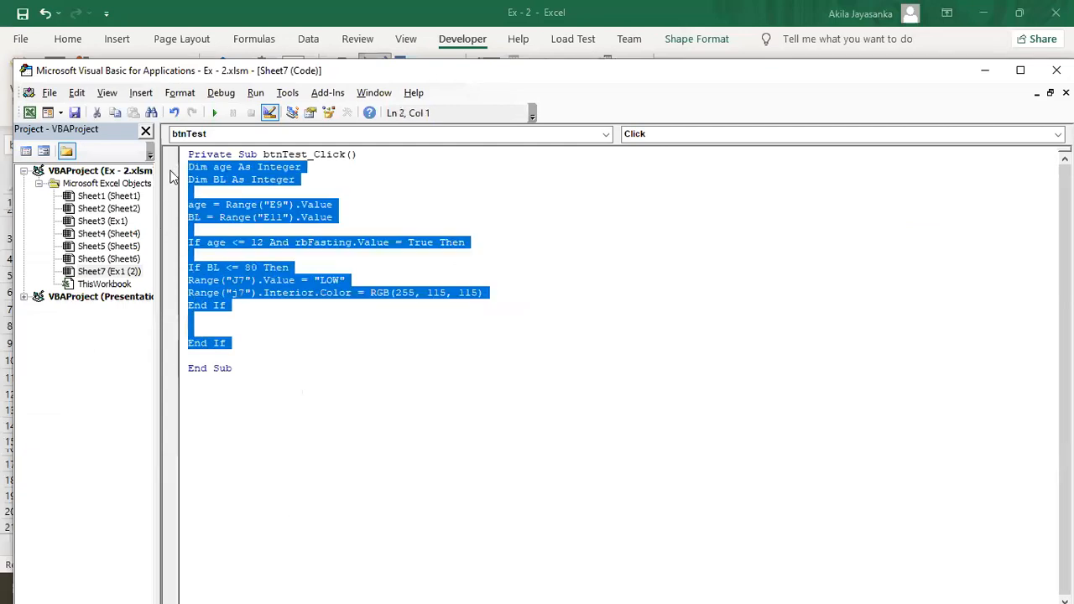
pyautogui.hotkey('ctrl', 'x')
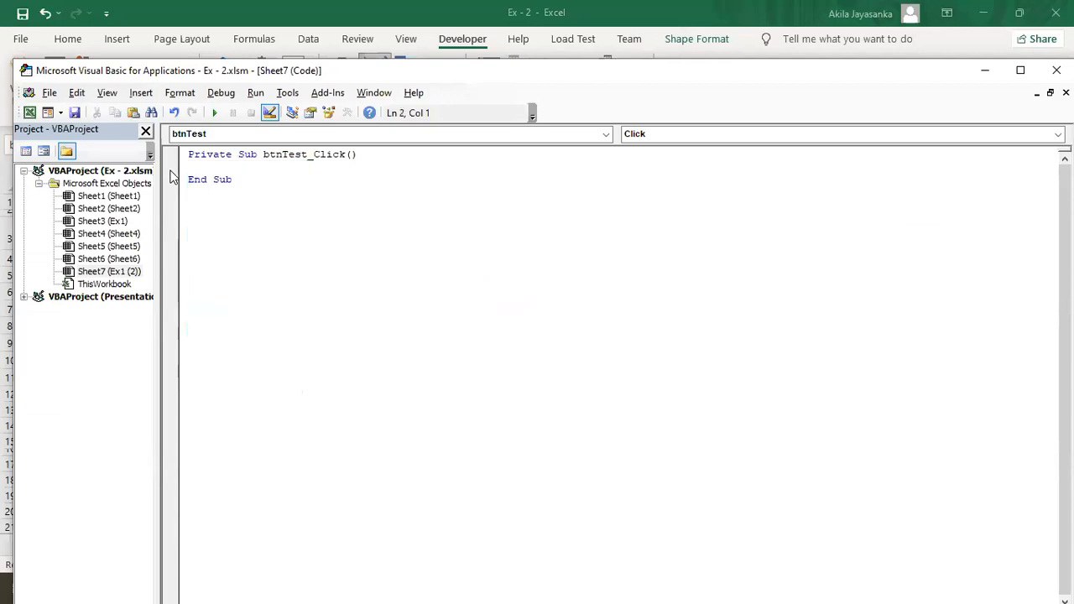
pyautogui.press('Return')
pyautogui.press('Return')
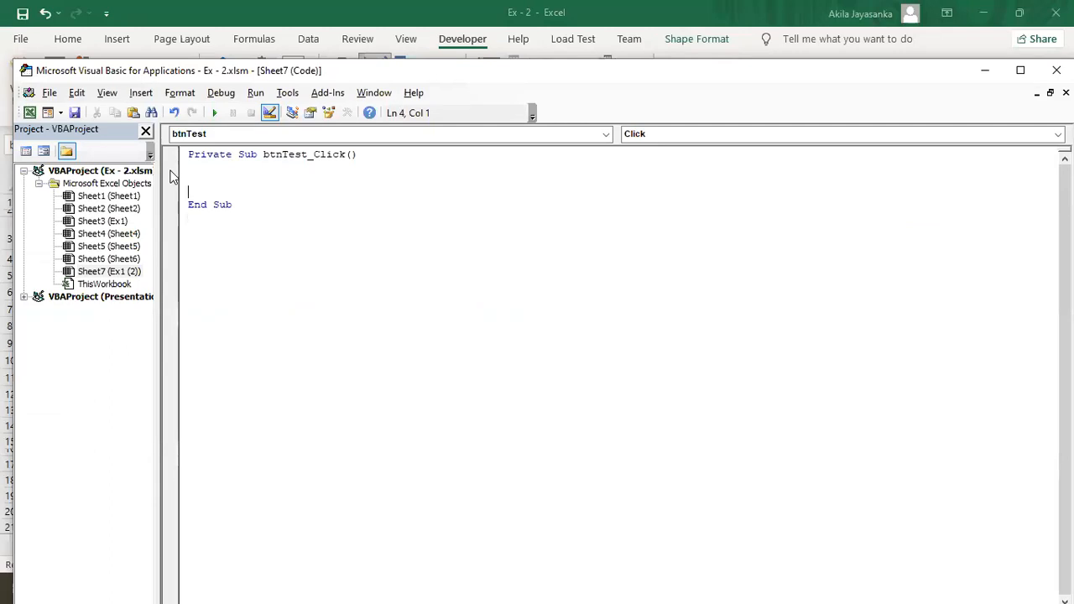
# Check the addresses of the age and blood sugar level input cells on the form and return to the empty Click procedure.
pyautogui.hotkey('alt', 'F11')
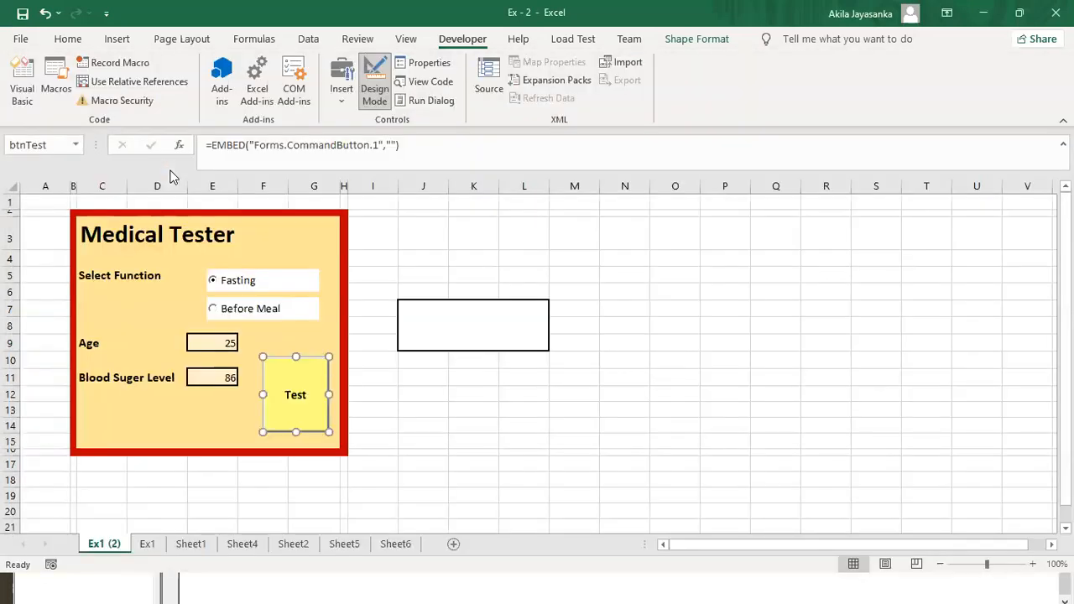
pyautogui.click(212, 343)
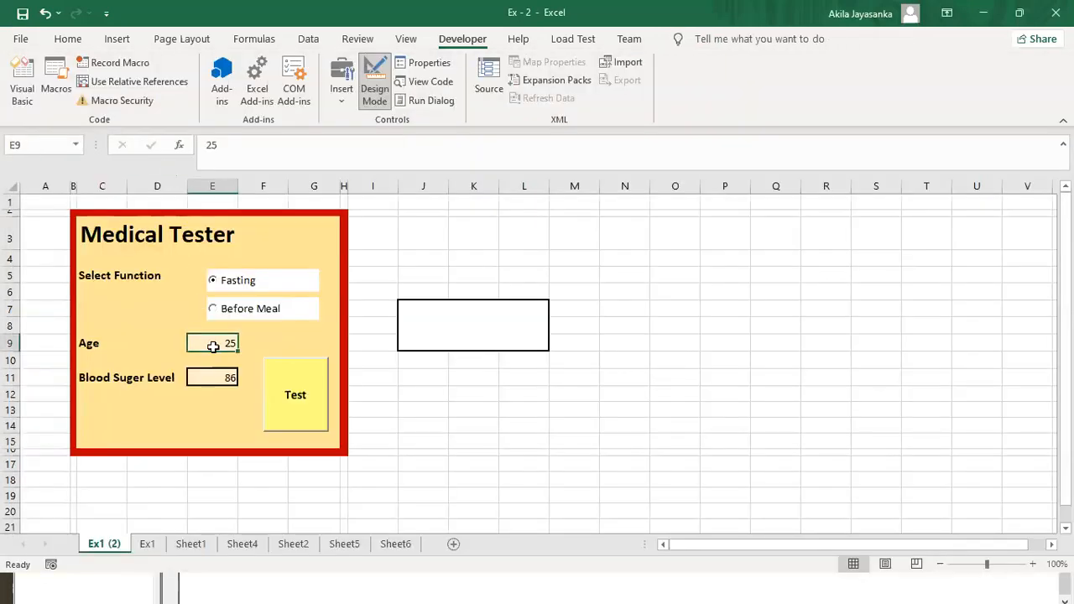
pyautogui.click(215, 377)
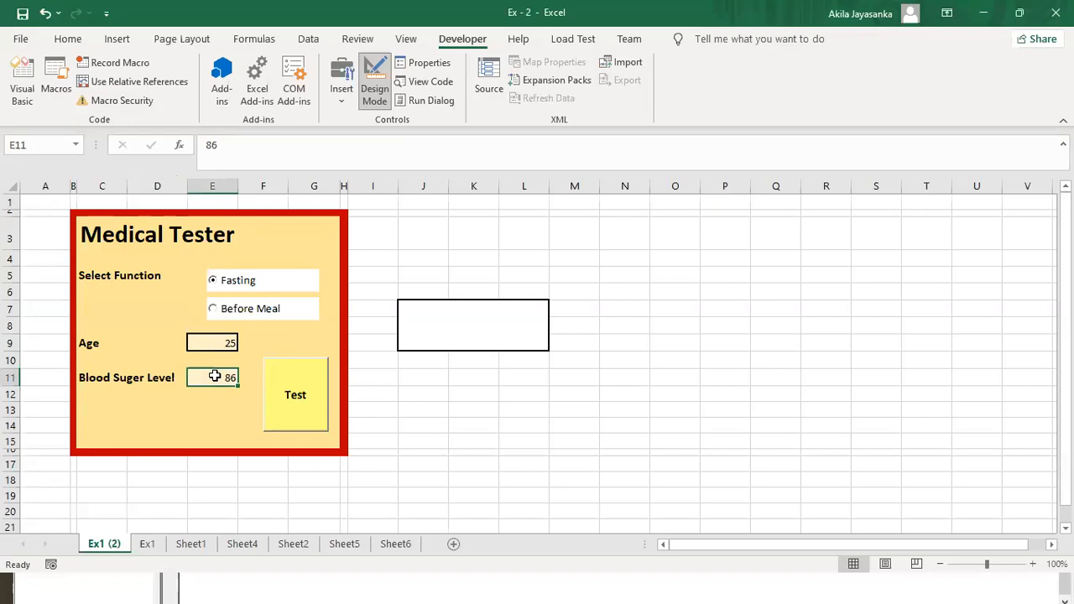
pyautogui.click(219, 342)
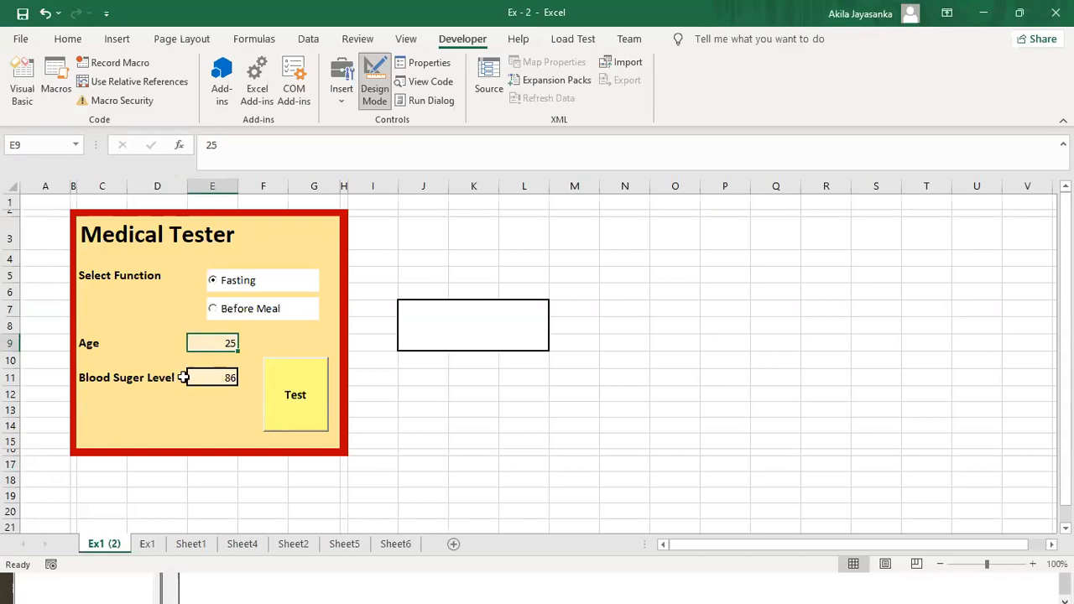
pyautogui.hotkey('alt', 'F11')
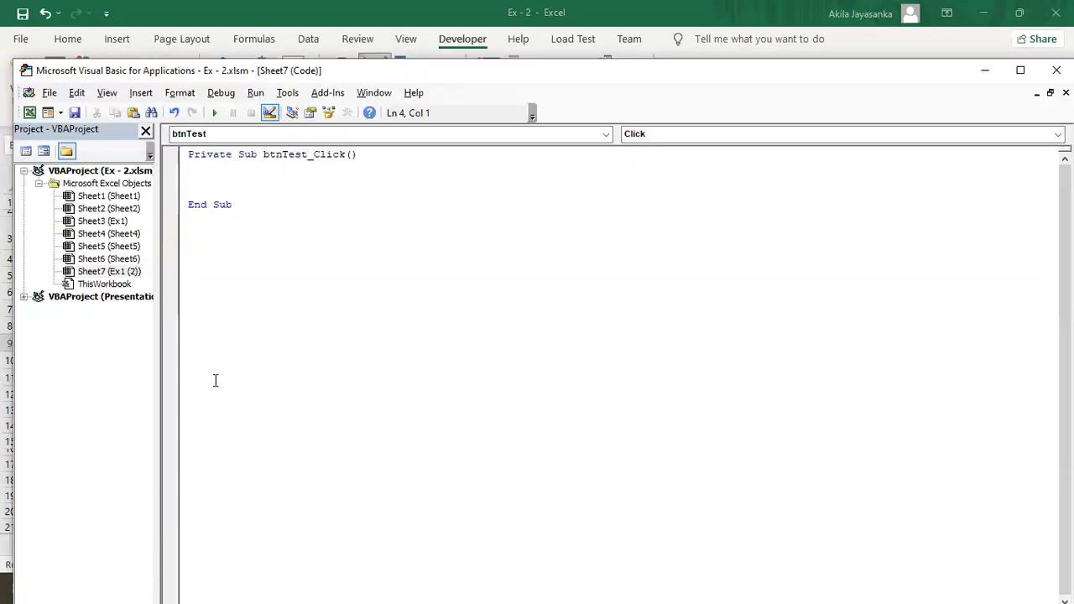
pyautogui.click(192, 177)
# Find the Multiplication Table Printer on Sheet2 and clear its printed table from F2:J16.
pyautogui.click(426, 13)
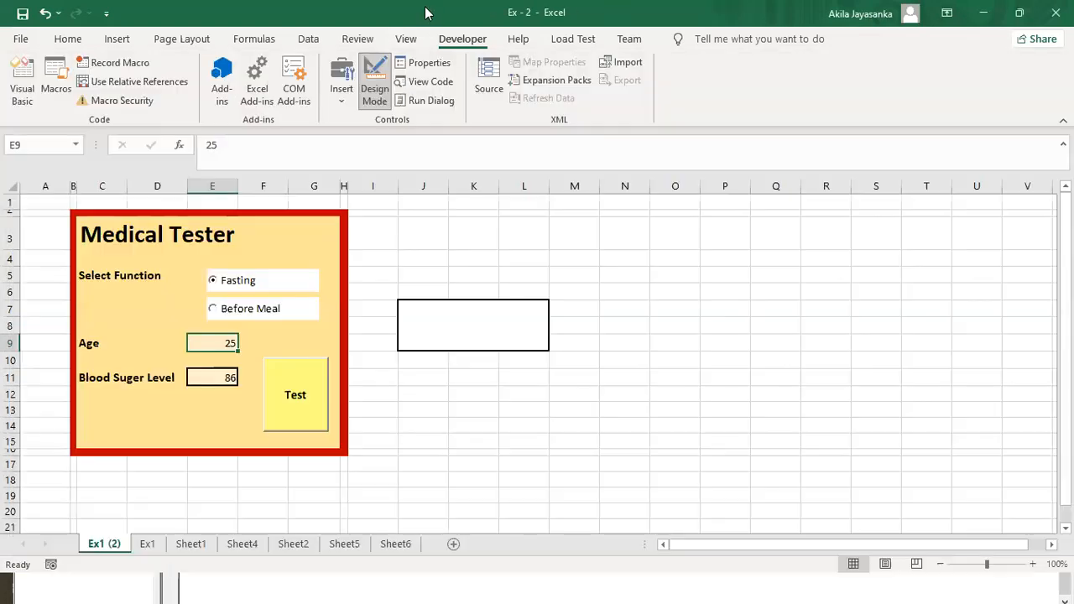
pyautogui.click(243, 544)
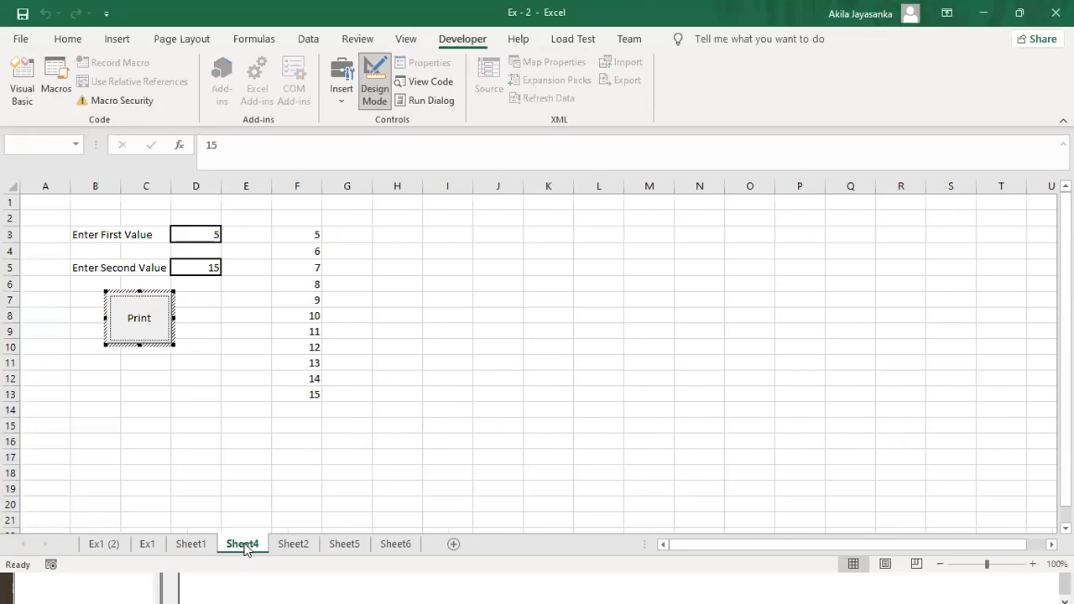
pyautogui.click(345, 547)
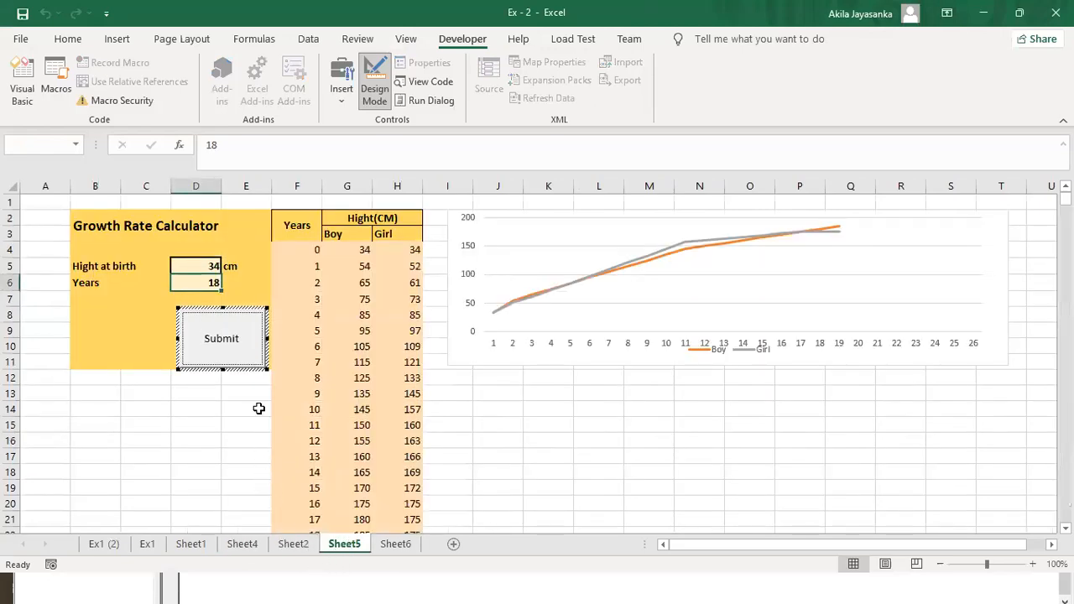
pyautogui.click(390, 544)
pyautogui.click(291, 545)
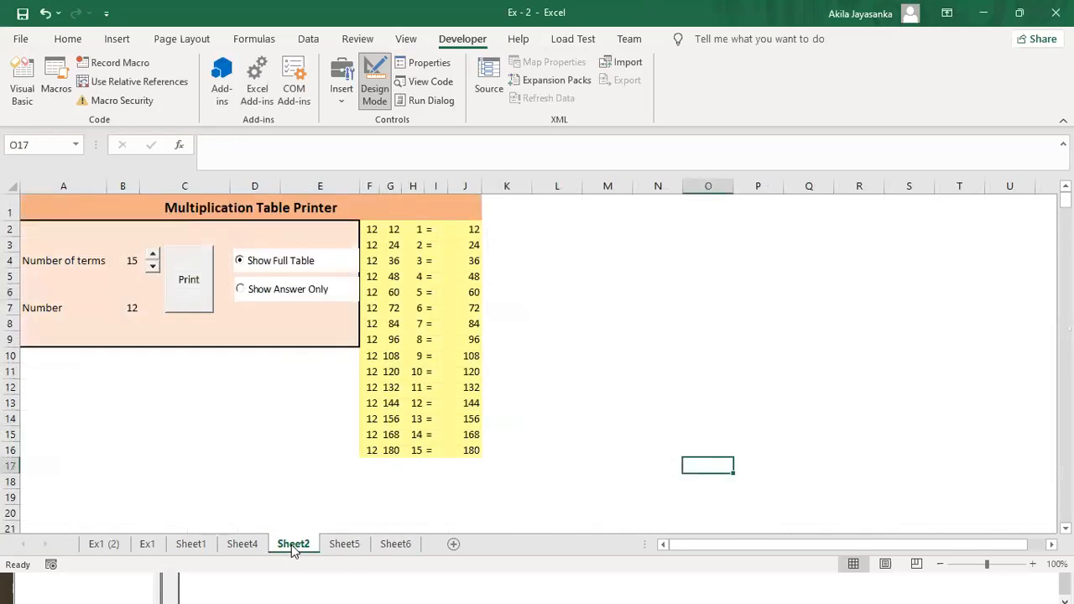
pyautogui.moveTo(371, 229); pyautogui.dragTo(479, 454)
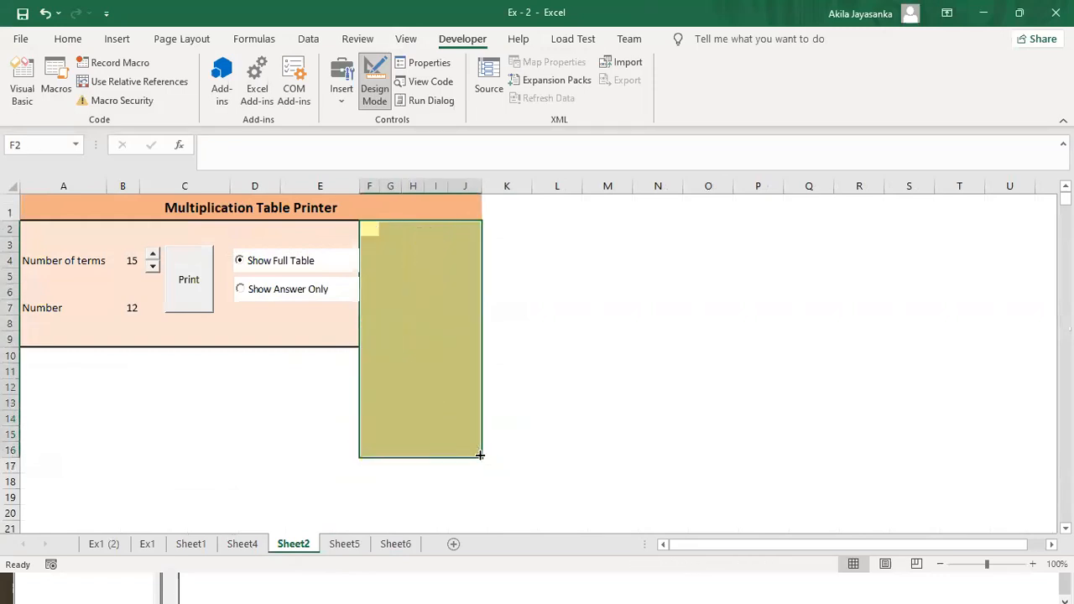
pyautogui.click(279, 434)
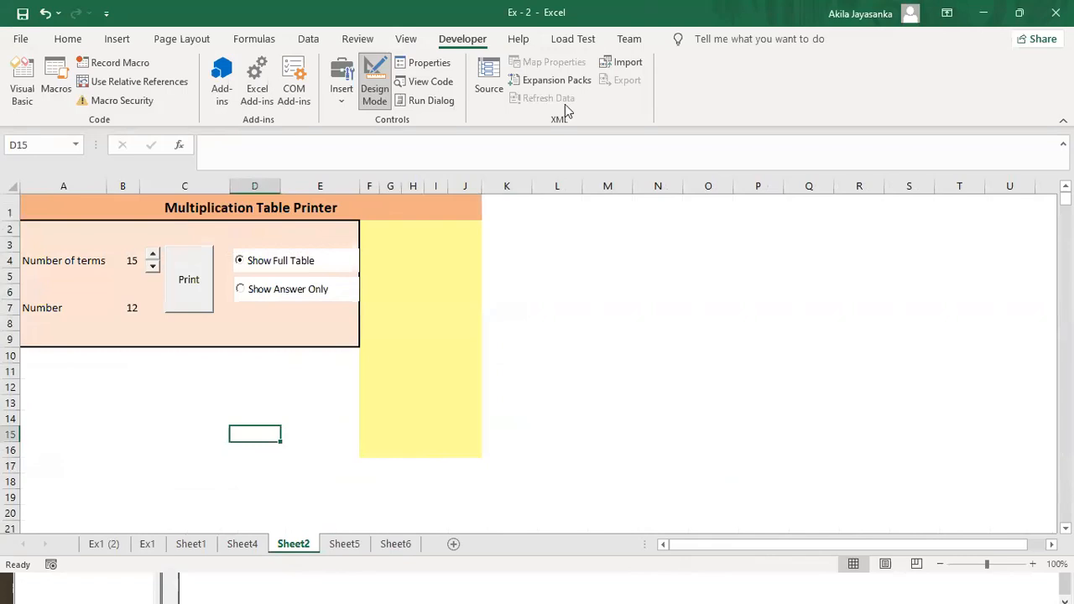
pyautogui.hotkey('alt', 'F11')
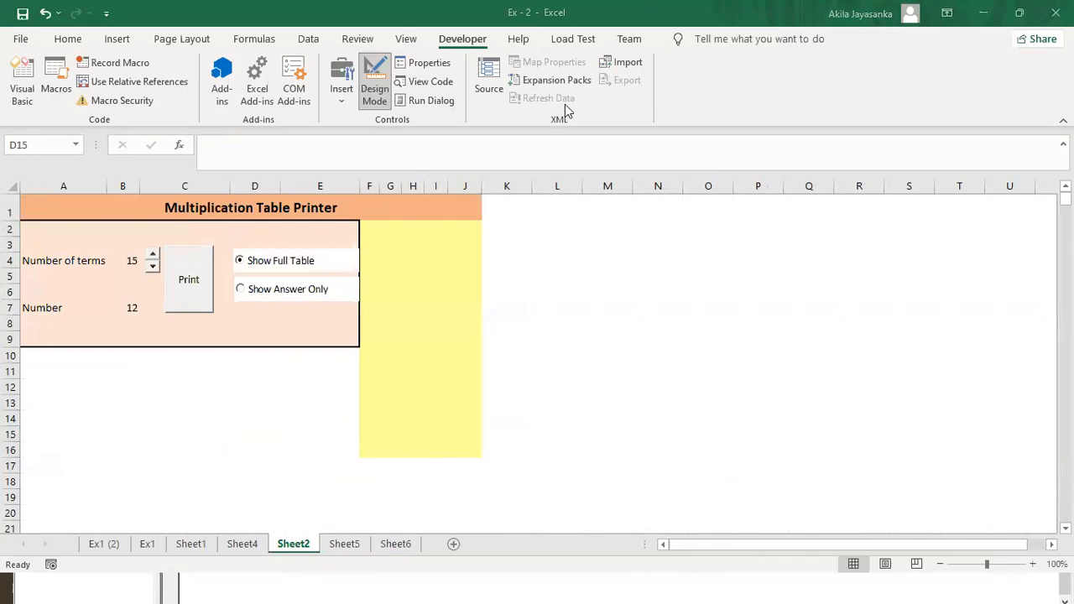